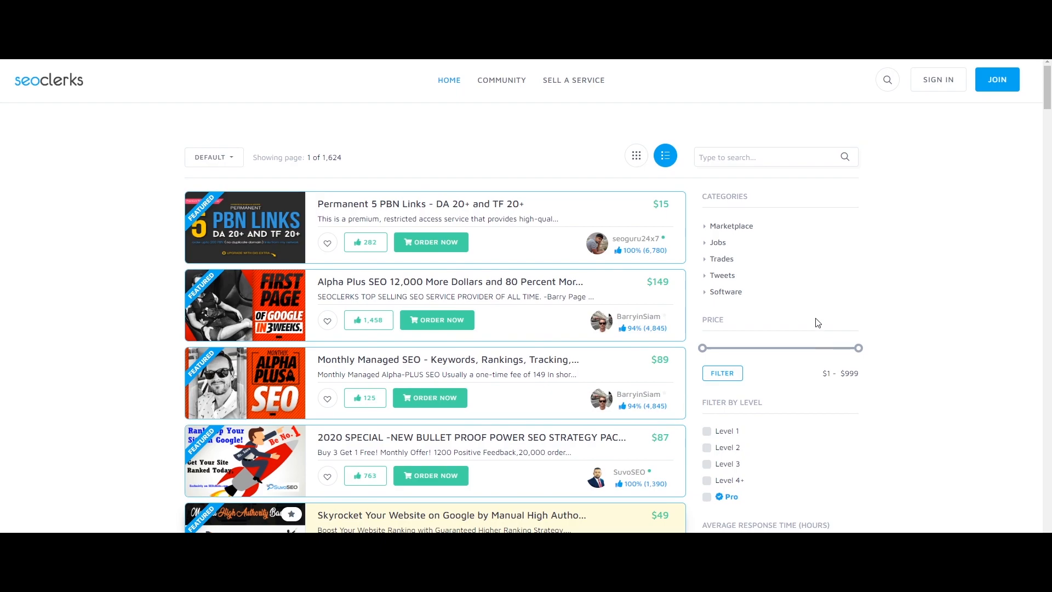
- Browse the marketplace's featured service listings and the filter options beside them
{"action": "scroll", "coordinate": [817, 323], "scroll_direction": "down", "scroll_amount": 2}
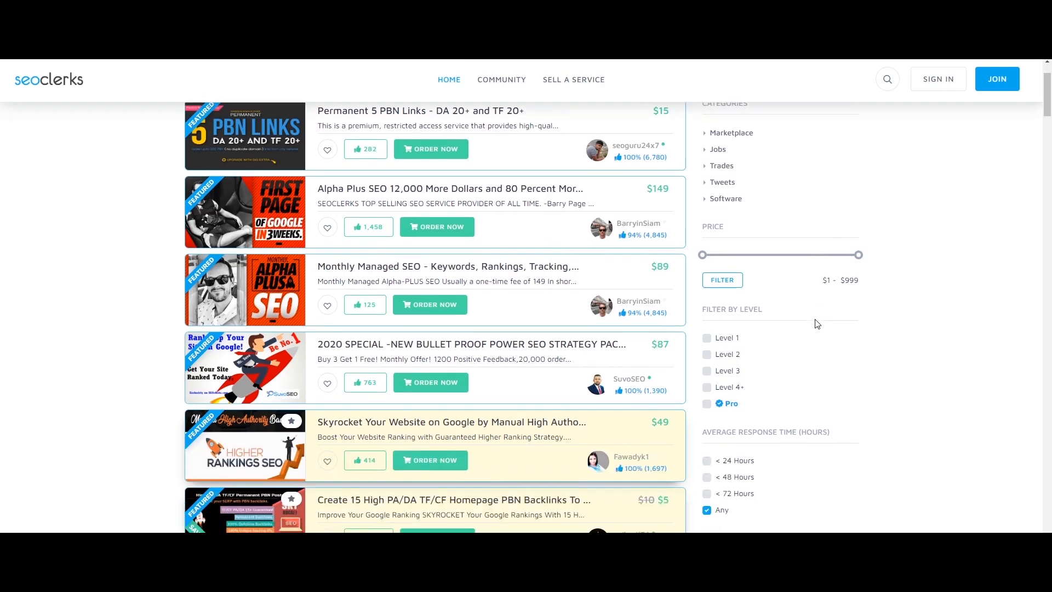
{"action": "scroll", "coordinate": [817, 323], "scroll_direction": "up", "scroll_amount": 2}
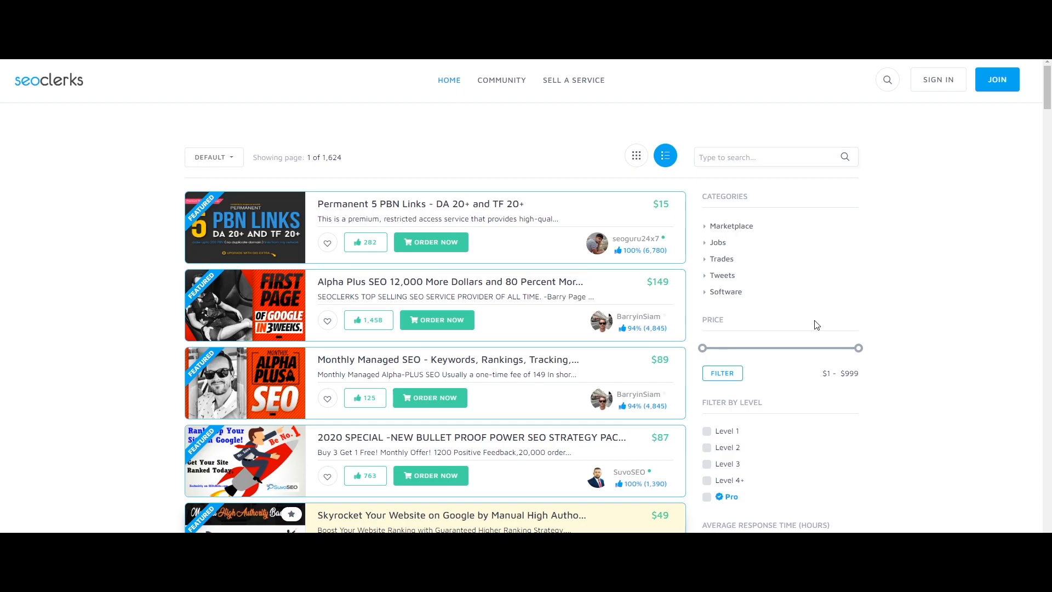
{"action": "scroll", "coordinate": [816, 326], "scroll_direction": "down", "scroll_amount": 2}
{"action": "scroll", "coordinate": [815, 331], "scroll_direction": "up", "scroll_amount": 2}
{"action": "scroll", "coordinate": [816, 328], "scroll_direction": "down", "scroll_amount": 3}
{"action": "scroll", "coordinate": [816, 329], "scroll_direction": "up", "scroll_amount": 3}
{"action": "scroll", "coordinate": [816, 329], "scroll_direction": "down", "scroll_amount": 10}
{"action": "scroll", "coordinate": [816, 329], "scroll_direction": "down", "scroll_amount": 7}
{"action": "scroll", "coordinate": [822, 315], "scroll_direction": "up", "scroll_amount": 15}
{"action": "scroll", "coordinate": [828, 317], "scroll_direction": "down", "scroll_amount": 6}
{"action": "scroll", "coordinate": [832, 322], "scroll_direction": "down", "scroll_amount": 5}
{"action": "scroll", "coordinate": [832, 323], "scroll_direction": "up", "scroll_amount": 12}
{"action": "scroll", "coordinate": [835, 359], "scroll_direction": "down", "scroll_amount": 3}
{"action": "scroll", "coordinate": [835, 367], "scroll_direction": "up", "scroll_amount": 3}
{"action": "scroll", "coordinate": [831, 366], "scroll_direction": "down", "scroll_amount": 6}
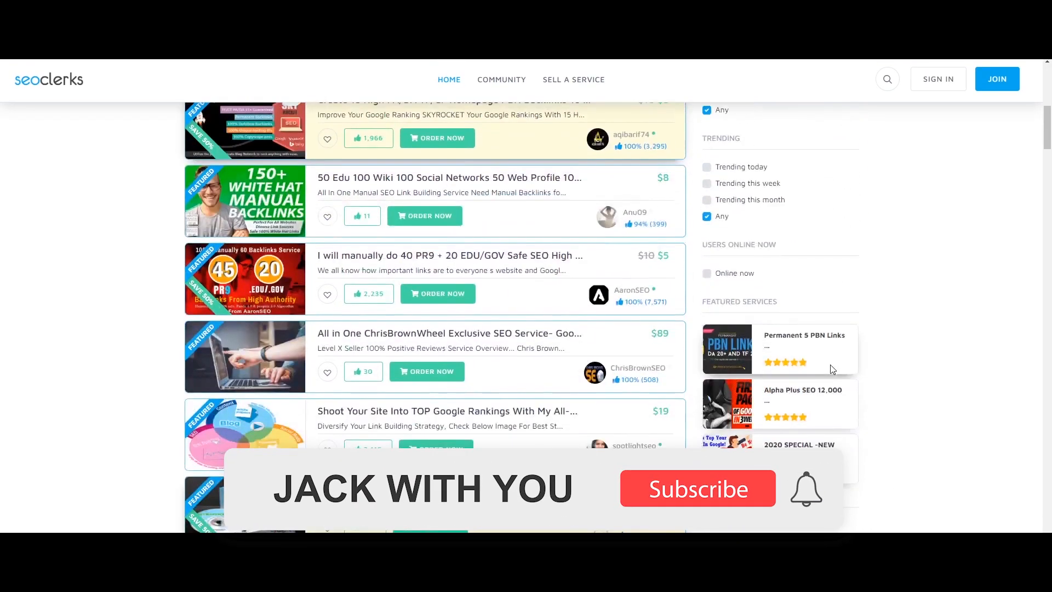
{"action": "scroll", "coordinate": [829, 364], "scroll_direction": "up", "scroll_amount": 8}
{"action": "scroll", "coordinate": [833, 370], "scroll_direction": "down", "scroll_amount": 15}
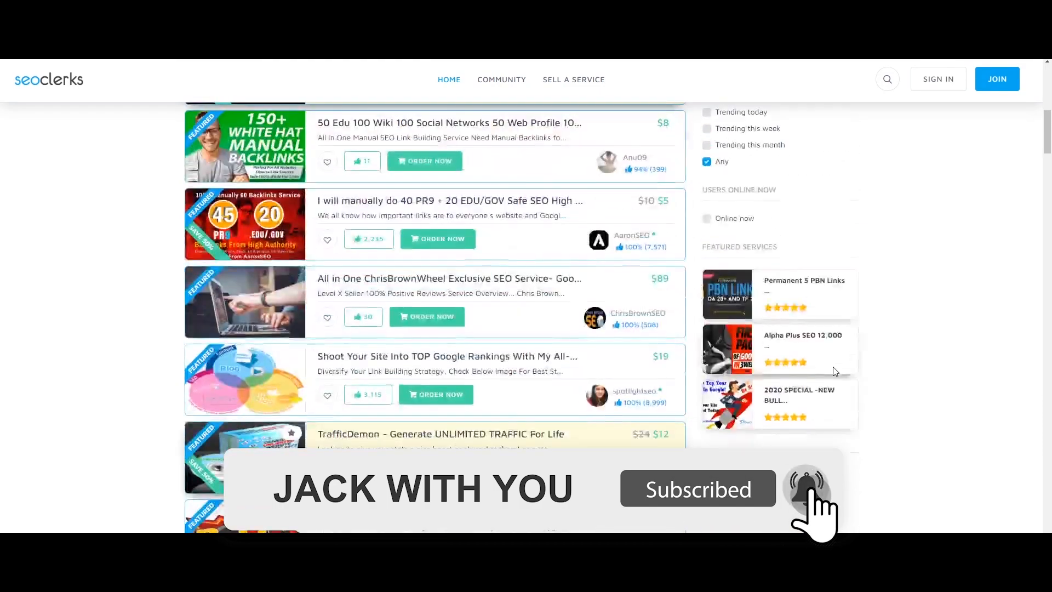
{"action": "scroll", "coordinate": [833, 371], "scroll_direction": "up", "scroll_amount": 15}
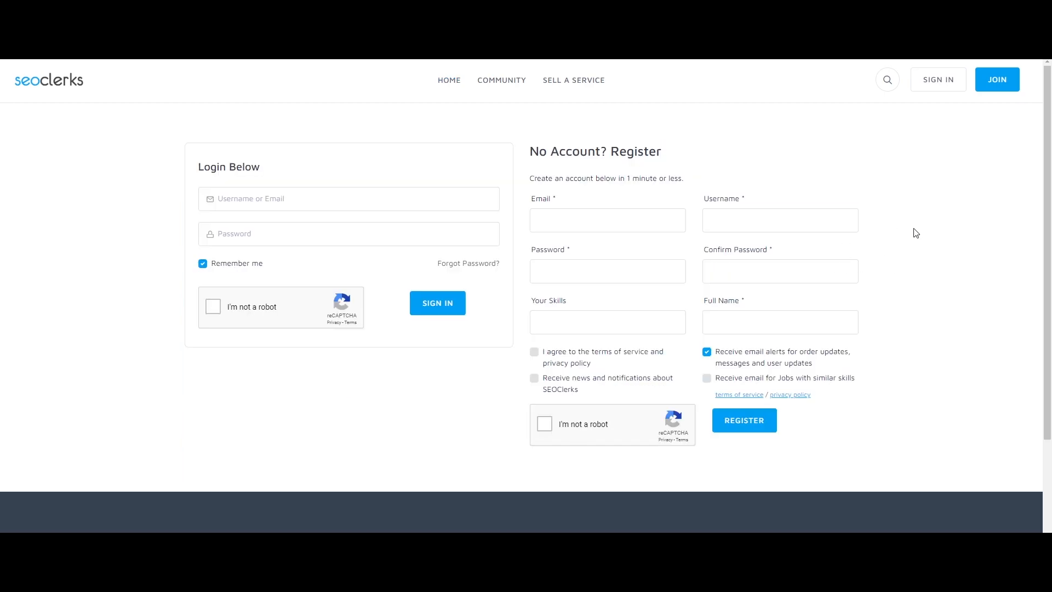
{"action": "left_click_drag", "start_coordinate": [197, 167], "coordinate": [285, 170]}
{"action": "left_click", "coordinate": [286, 170]}
{"action": "left_click_drag", "start_coordinate": [596, 153], "coordinate": [699, 154]}
{"action": "left_click", "coordinate": [697, 154]}
{"action": "double_click", "coordinate": [617, 150]}
{"action": "left_click", "coordinate": [687, 175]}
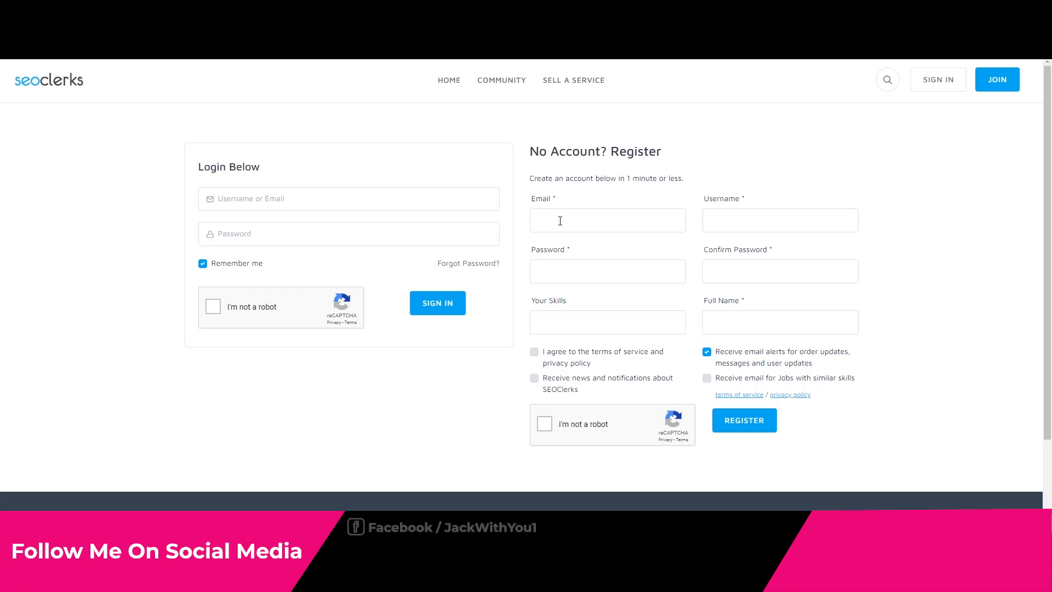
- Fill in the registration form's e-mail address and username
{"action": "left_click", "coordinate": [559, 220]}
{"action": "key", "text": "ctrl+v"}
{"action": "left_click", "coordinate": [734, 223]}
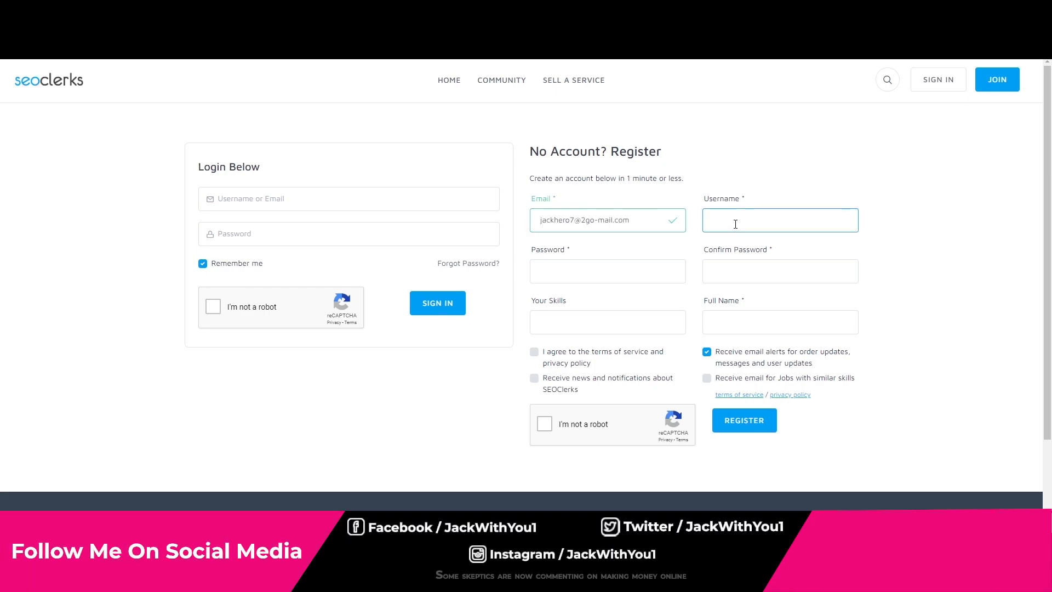
{"action": "type", "text": "jackwithyou"}
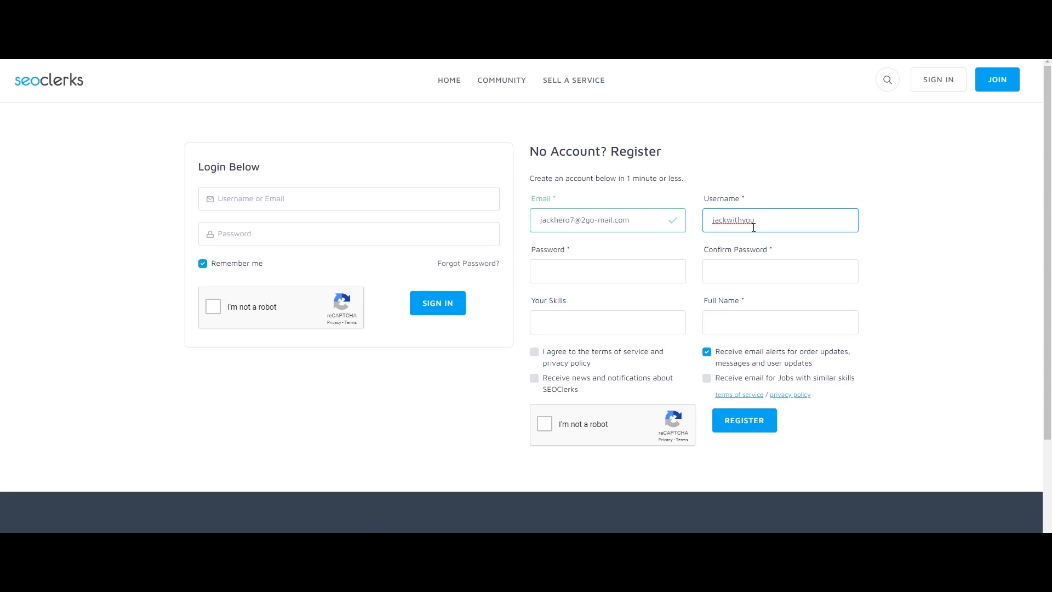
{"action": "type", "text": "121"}
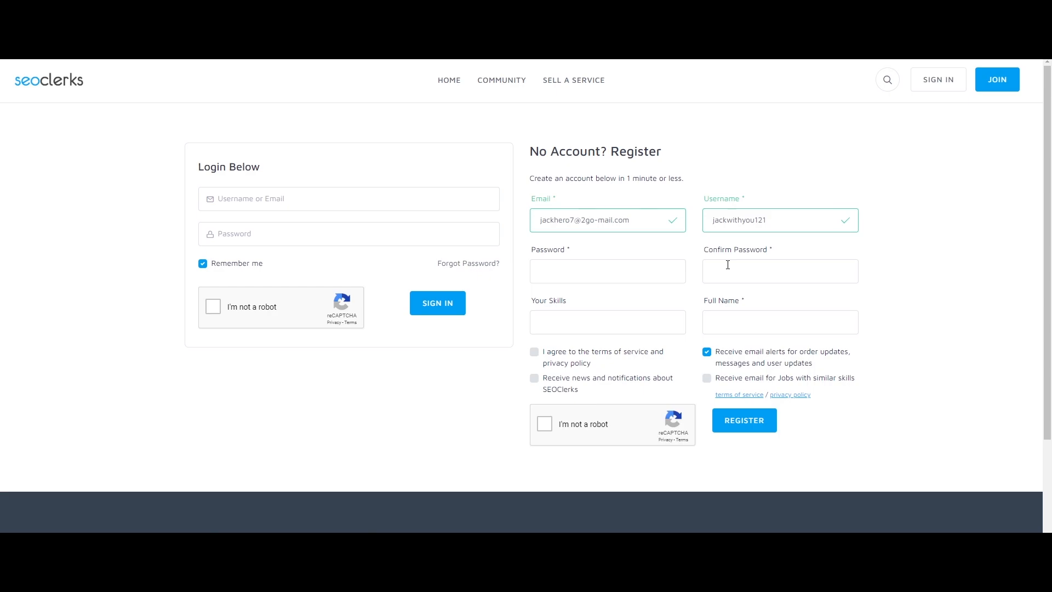
- Enter the new account's password in the registration form and repeat it in the confirmation field
{"action": "left_click", "coordinate": [640, 272]}
{"action": "type", "text": "•••••••"}
{"action": "type", "text": "•••••••••"}
{"action": "key", "text": "Tab"}
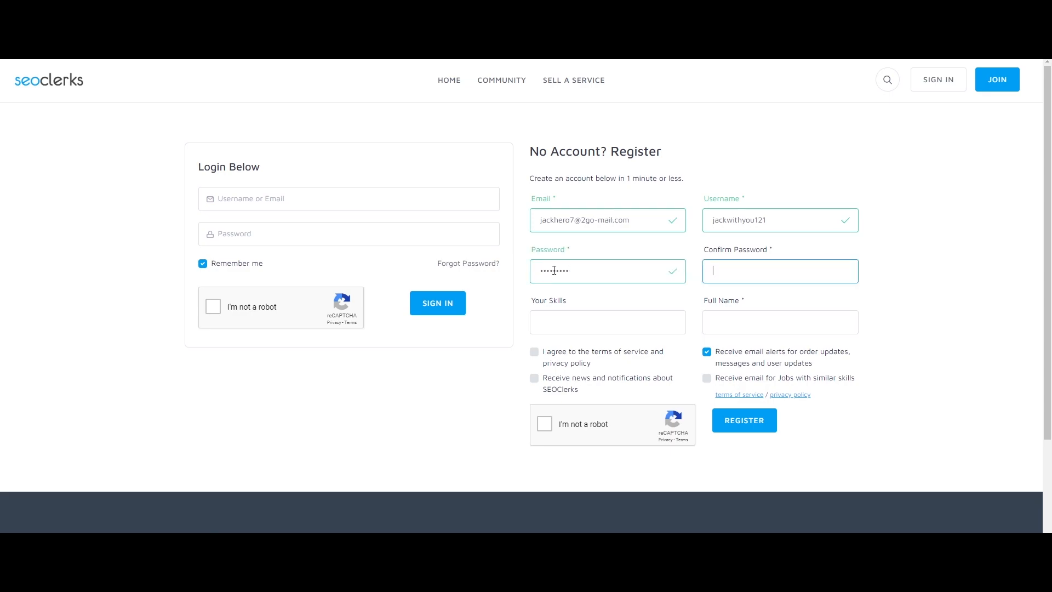
{"action": "type", "text": "•••••••••"}
- Add "logo" and "design" as skills in the registration form
{"action": "left_click", "coordinate": [585, 320]}
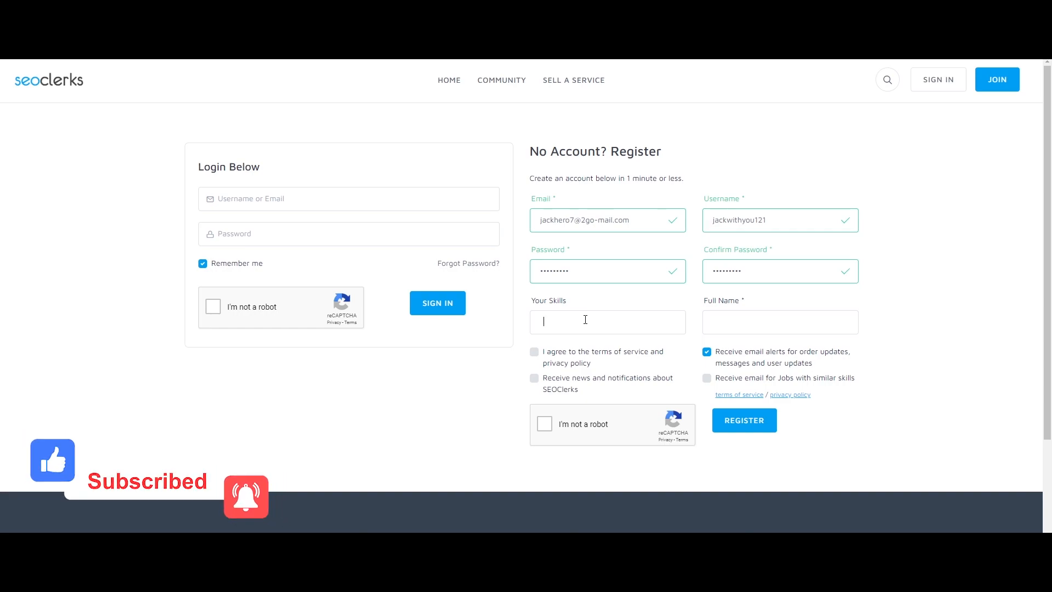
{"action": "type", "text": "logo"}
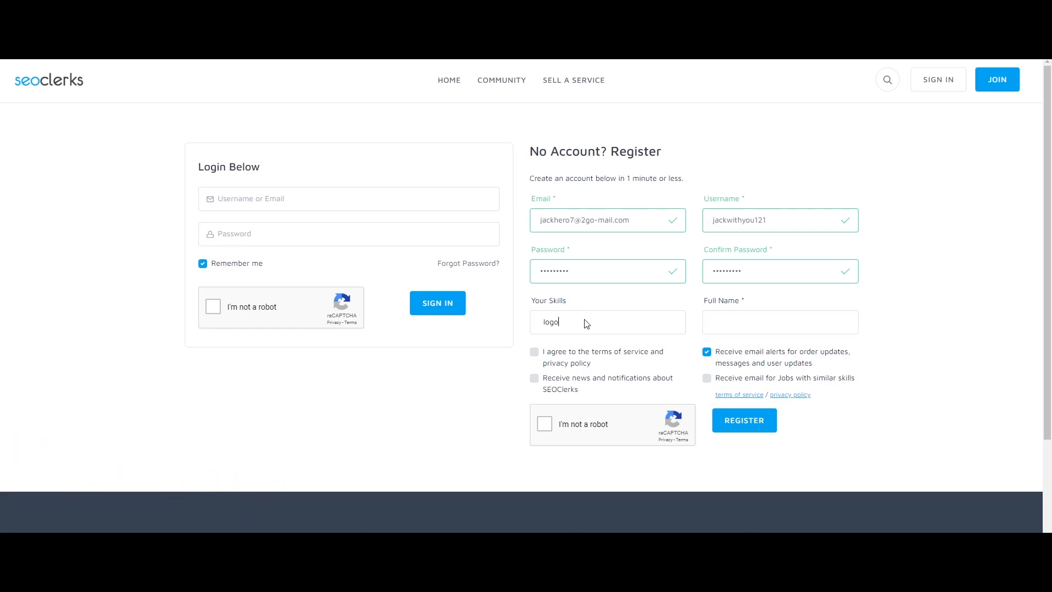
{"action": "key", "text": "Return"}
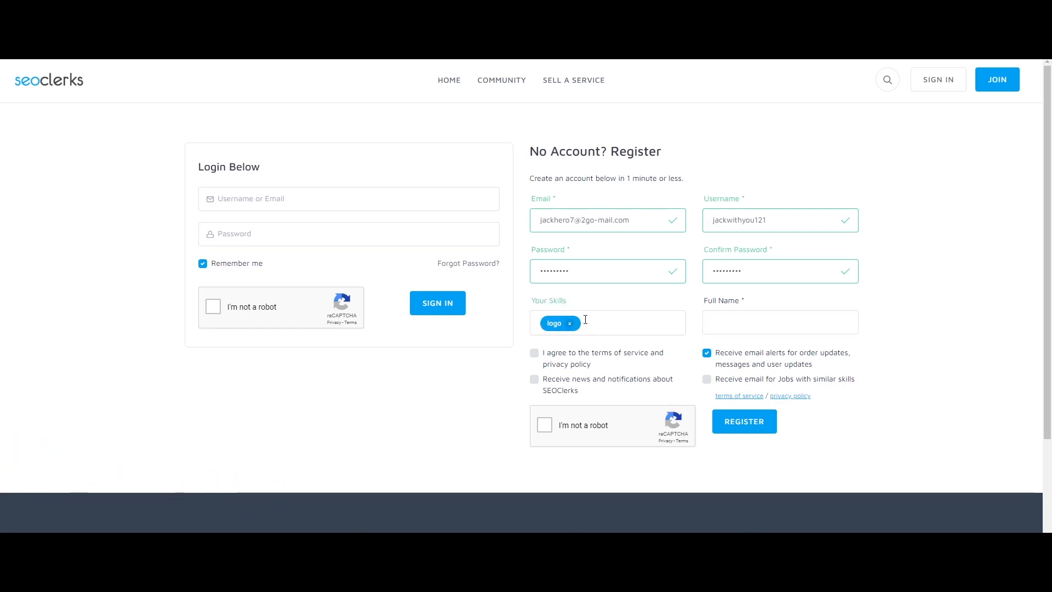
{"action": "type", "text": "logo"}
{"action": "key", "text": "Return"}
{"action": "type", "text": "design"}
{"action": "key", "text": "Return"}
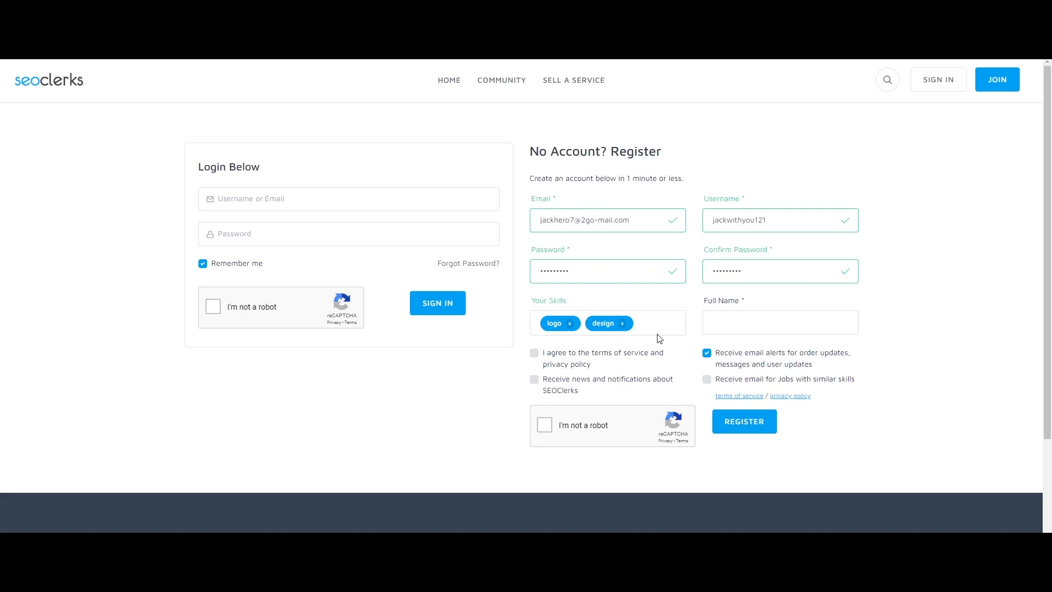
- Complete the registration with the full name, agreement to the terms of service and the reCAPTCHA check, and submit it
{"action": "left_click", "coordinate": [726, 324]}
{"action": "type", "text": "jack with you"}
{"action": "left_click", "coordinate": [879, 309]}
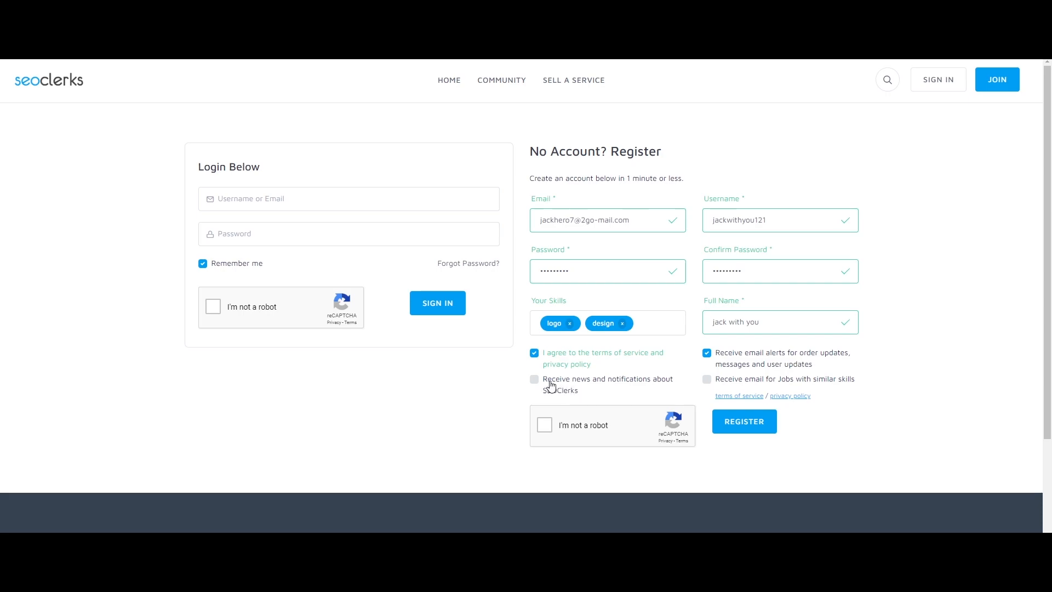
{"action": "left_click", "coordinate": [543, 427]}
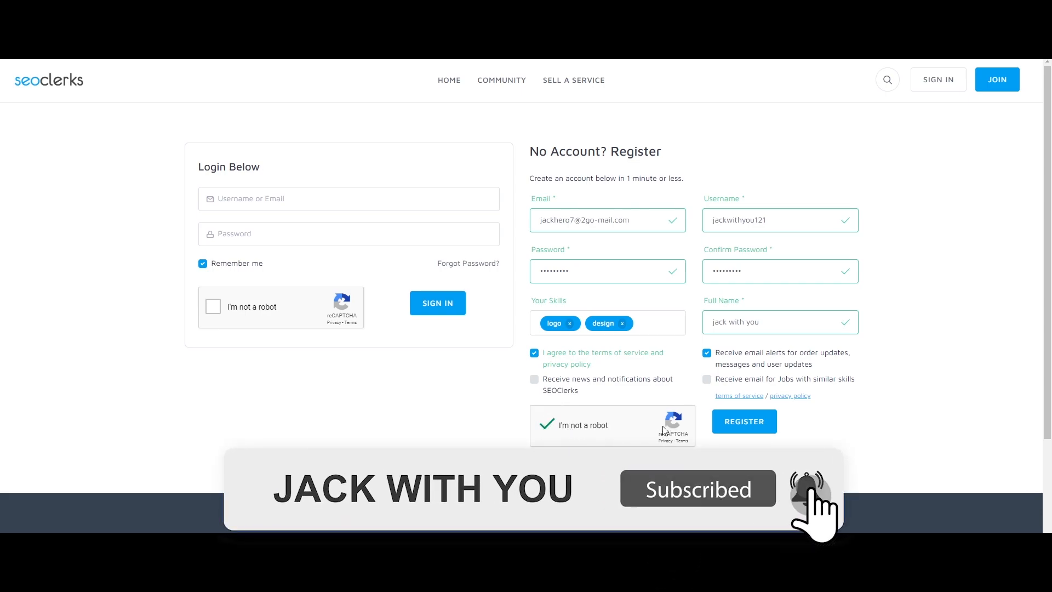
{"action": "left_click", "coordinate": [743, 421]}
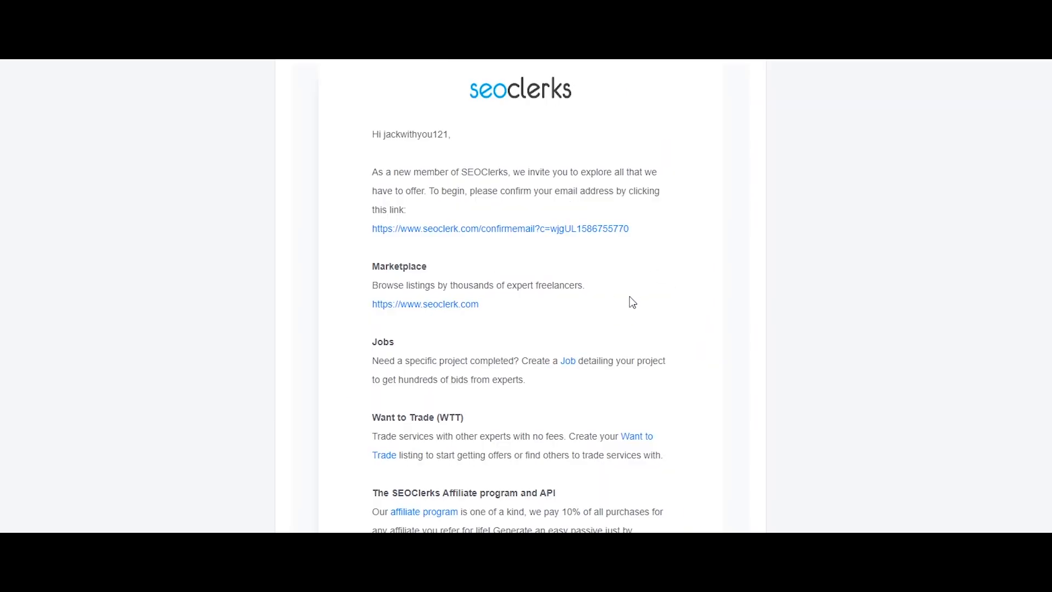
- Open the e-mail confirmation link from the SEOClerks welcome message and check the resulting notice
{"action": "right_click", "coordinate": [559, 233]}
{"action": "left_click", "coordinate": [582, 243]}
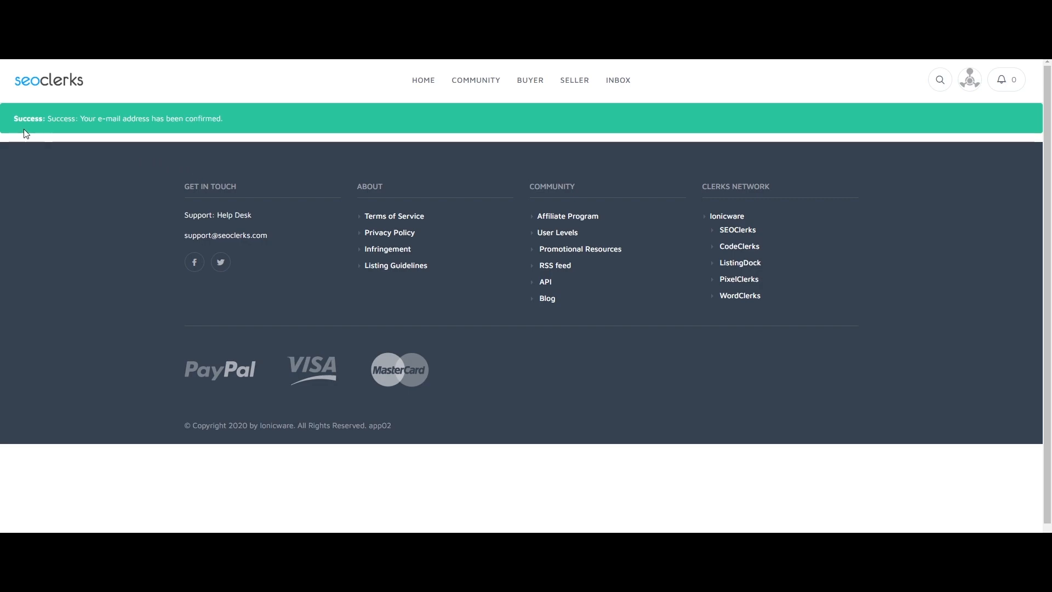
{"action": "left_click_drag", "start_coordinate": [14, 117], "coordinate": [240, 124]}
{"action": "left_click_drag", "start_coordinate": [11, 119], "coordinate": [183, 122]}
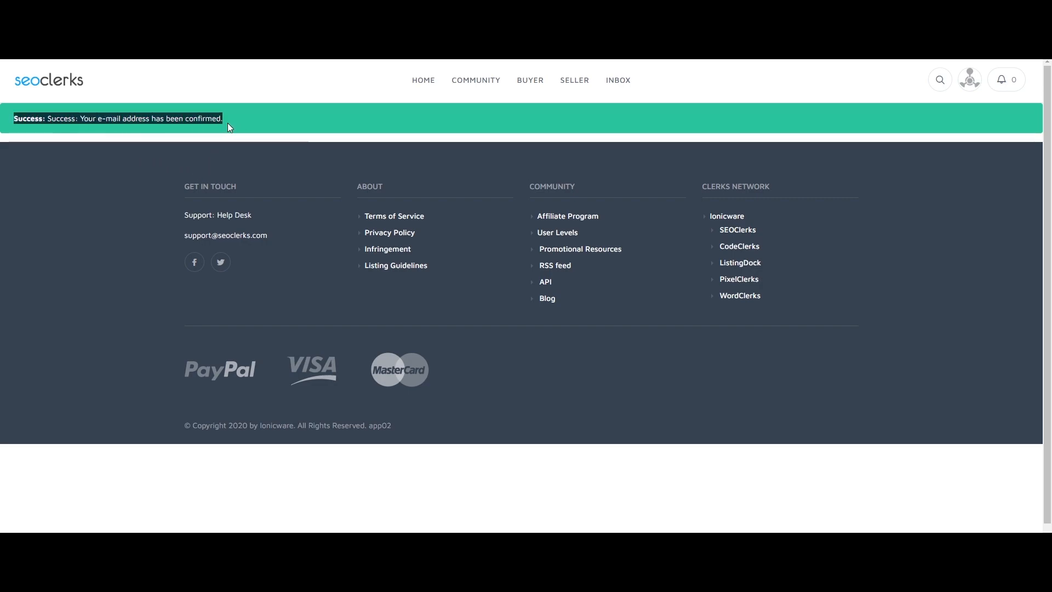
{"action": "left_click", "coordinate": [325, 163]}
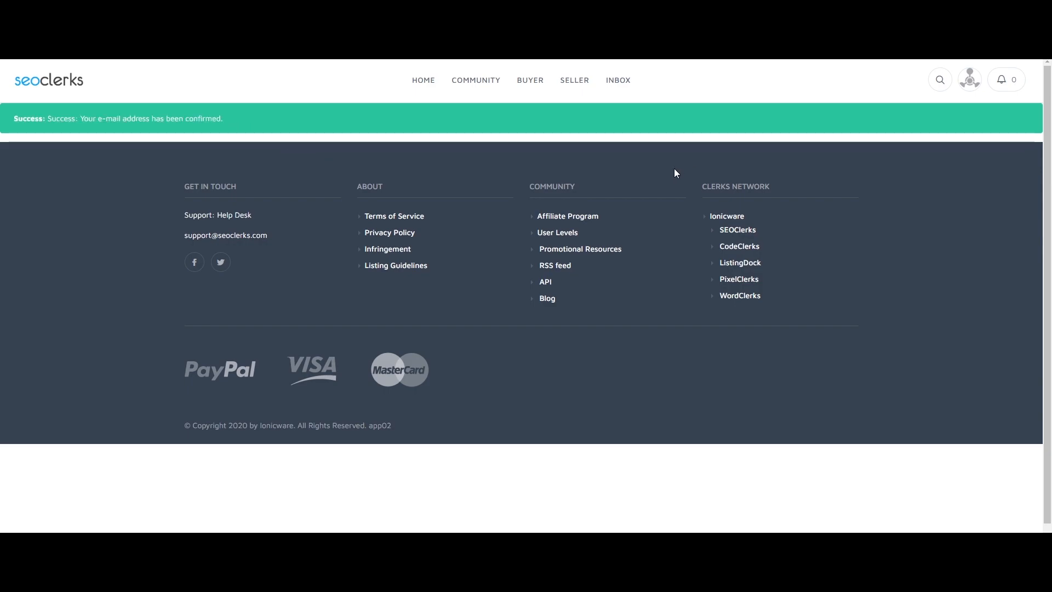
- View the new account's profile page and go to the account settings
{"action": "left_click", "coordinate": [979, 87]}
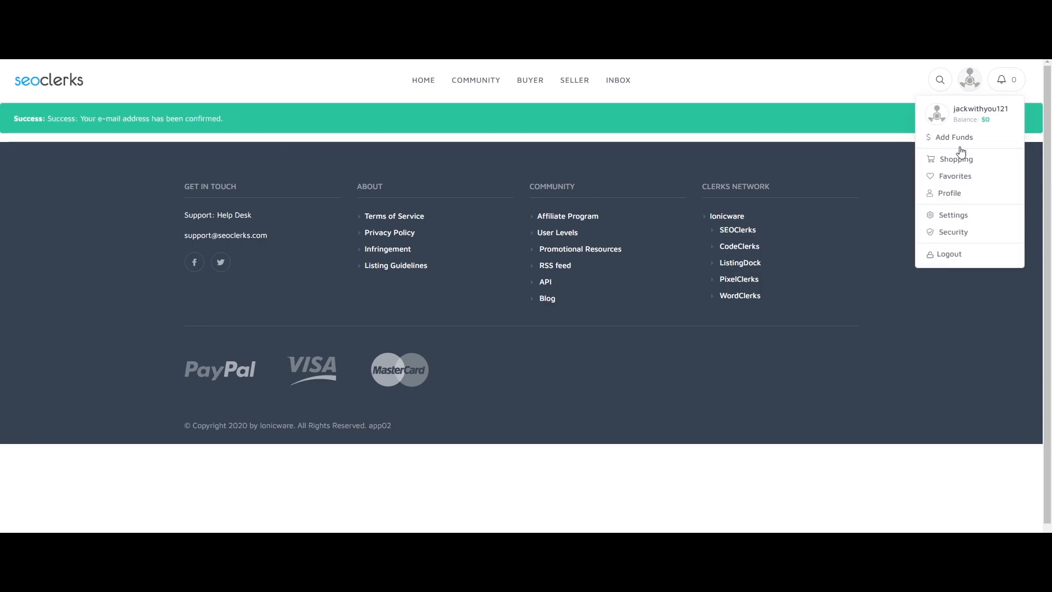
{"action": "left_click", "coordinate": [950, 193]}
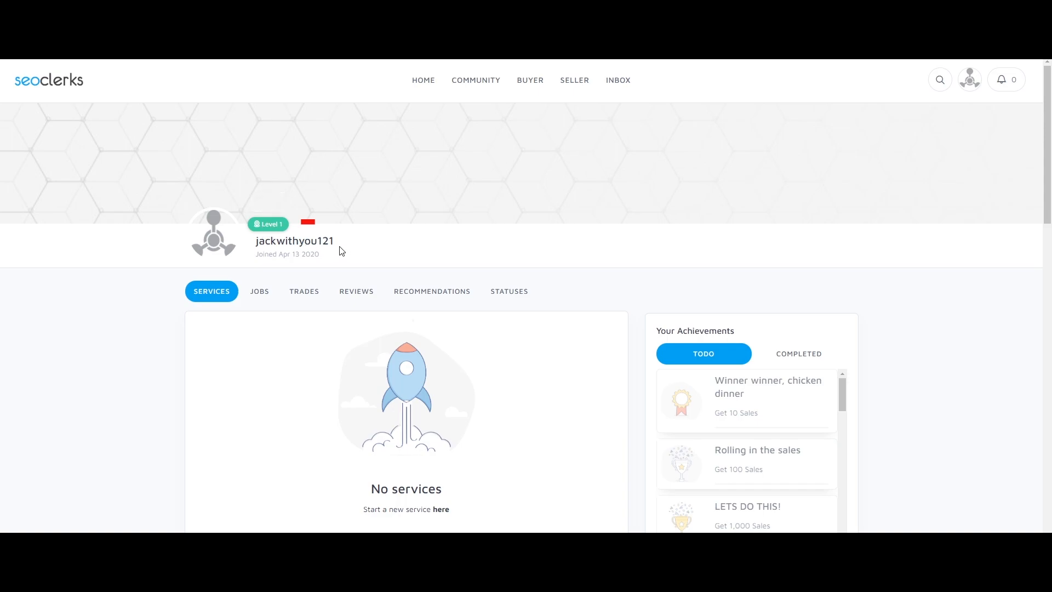
{"action": "left_click", "coordinate": [969, 88]}
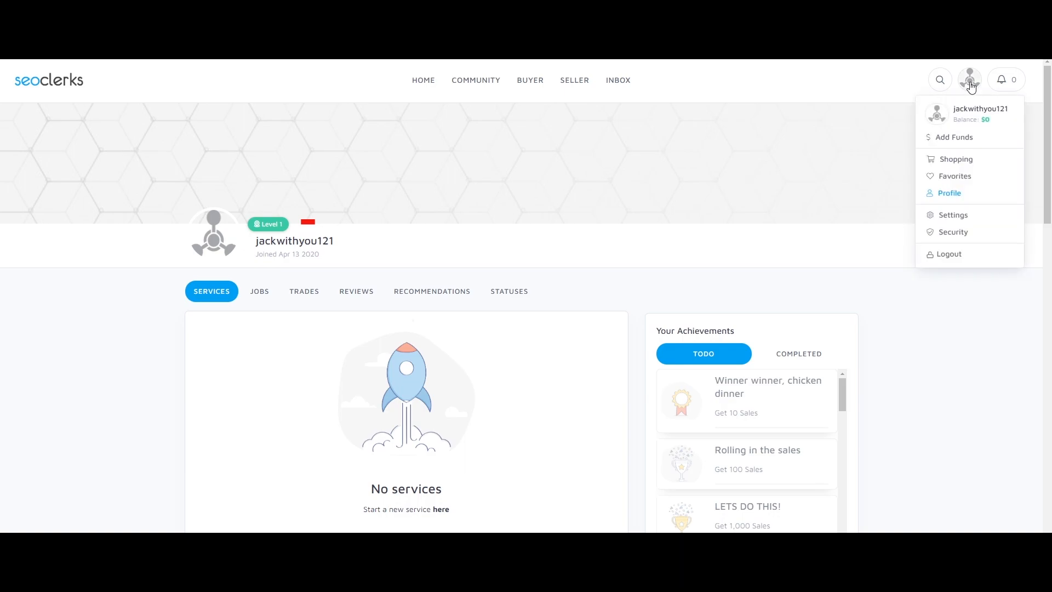
{"action": "left_click", "coordinate": [948, 217]}
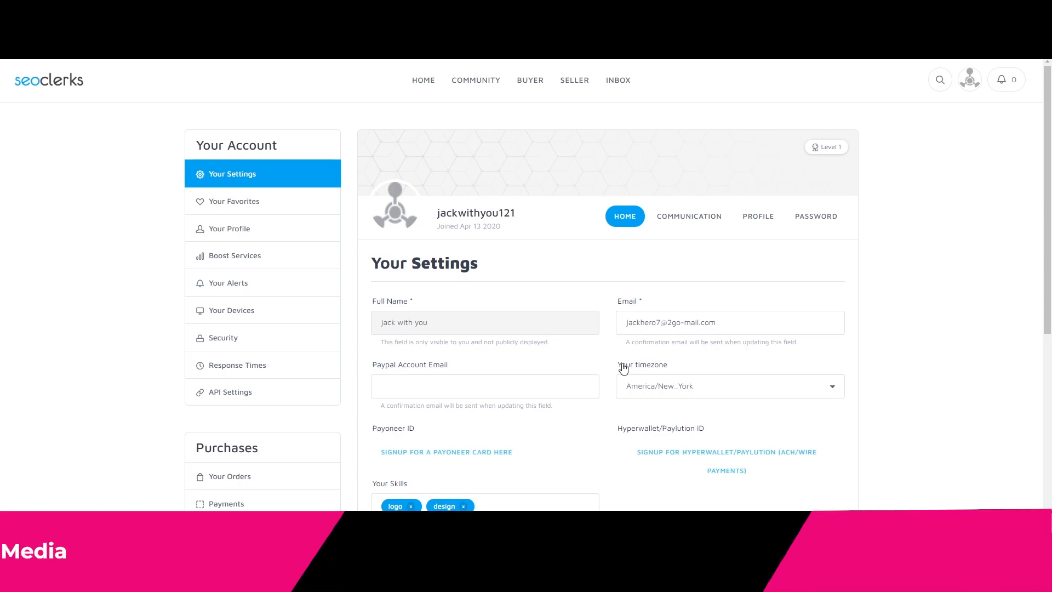
- Set the account's timezone to Asia/Kolkata
{"action": "left_click", "coordinate": [834, 388]}
{"action": "scroll", "coordinate": [681, 329], "scroll_direction": "down", "scroll_amount": 10}
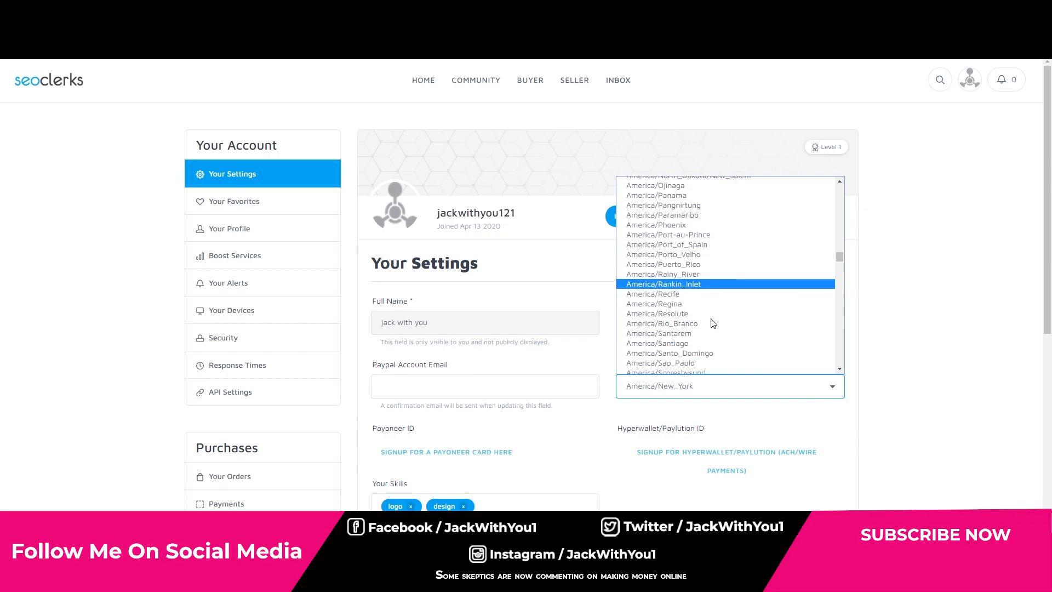
{"action": "scroll", "coordinate": [688, 303], "scroll_direction": "down", "scroll_amount": 15}
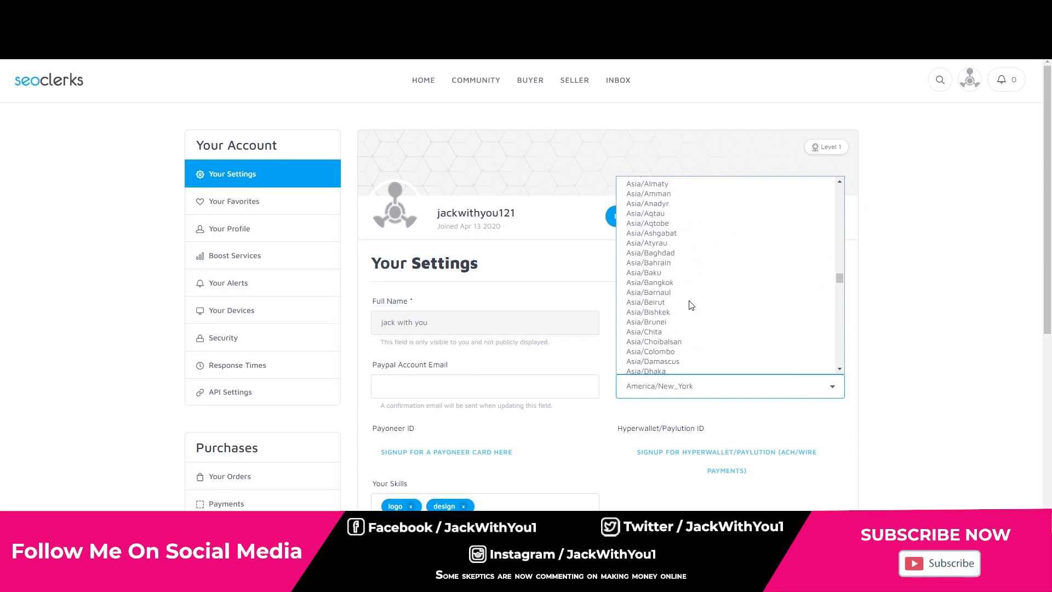
{"action": "scroll", "coordinate": [684, 307], "scroll_direction": "down", "scroll_amount": 4}
{"action": "scroll", "coordinate": [675, 241], "scroll_direction": "down", "scroll_amount": 4}
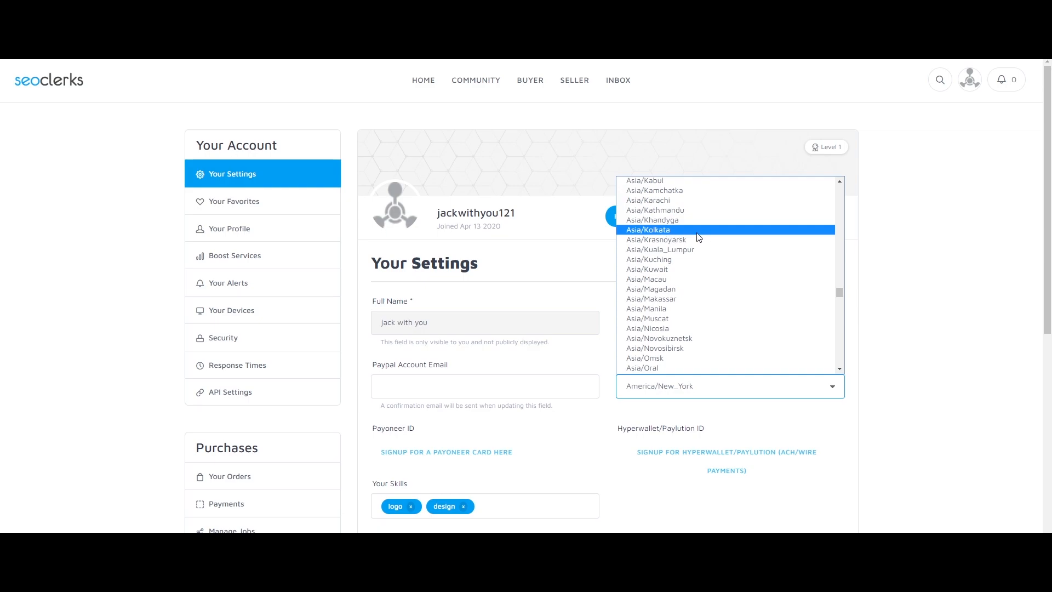
{"action": "left_click", "coordinate": [698, 236]}
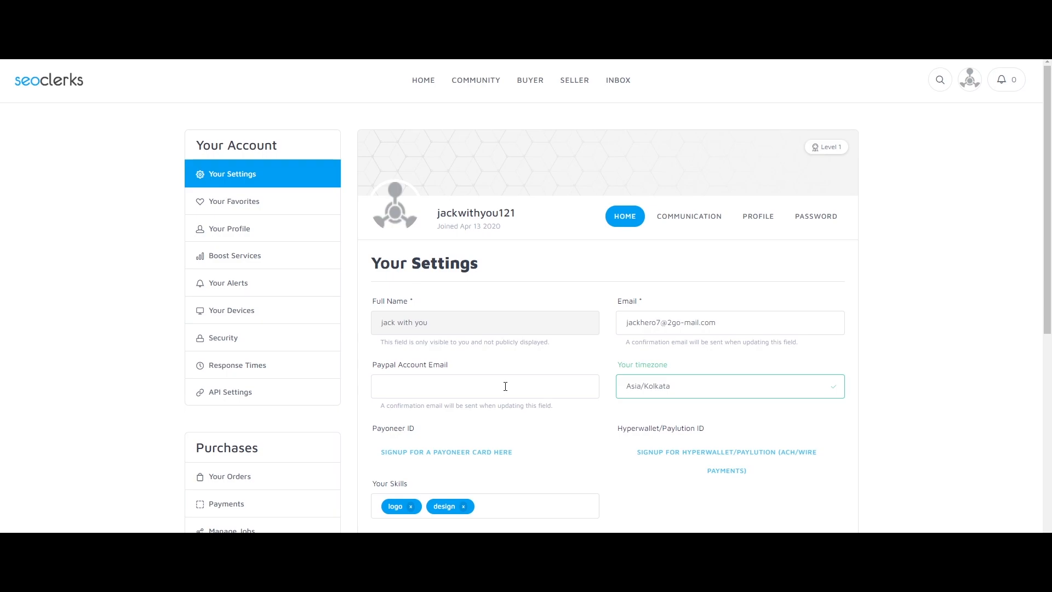
- Check the recommended resolution for the profile picture and close its dialog without choosing an image
{"action": "left_click", "coordinate": [506, 387]}
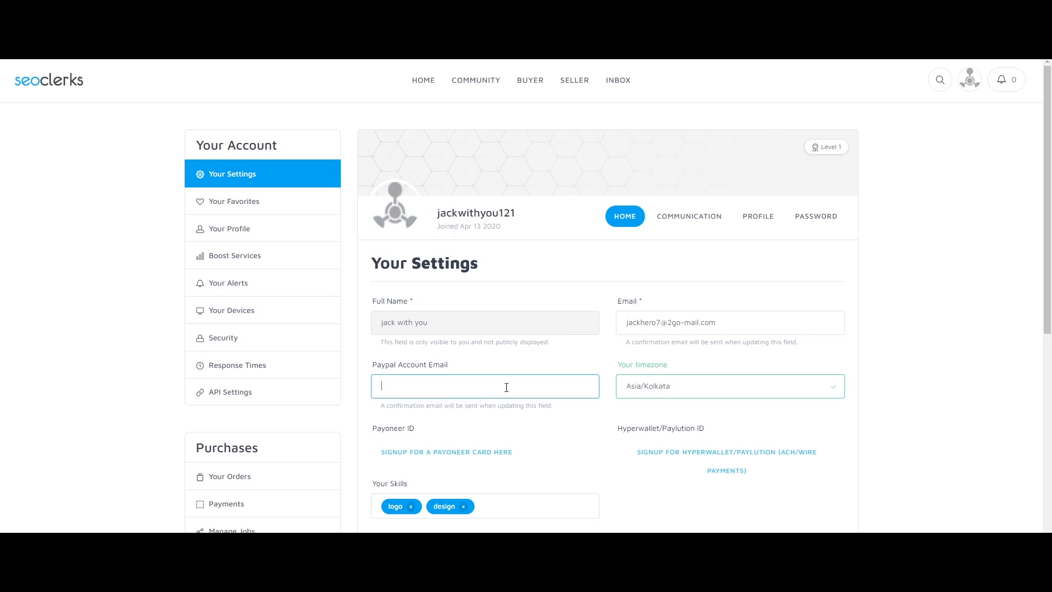
{"action": "left_click", "coordinate": [457, 327]}
{"action": "mouse_move", "coordinate": [425, 193]}
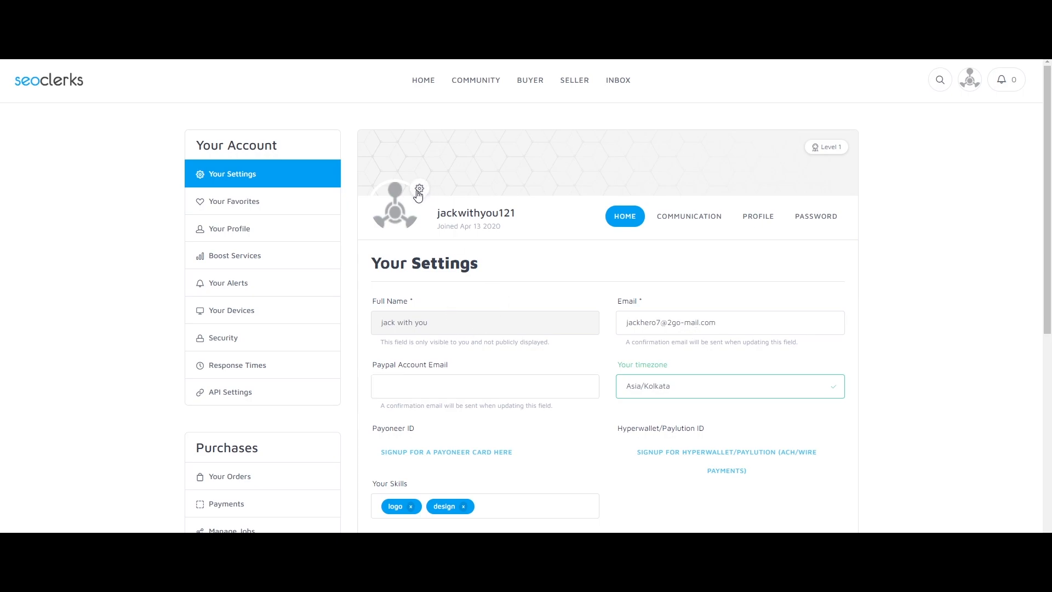
{"action": "left_click", "coordinate": [419, 189]}
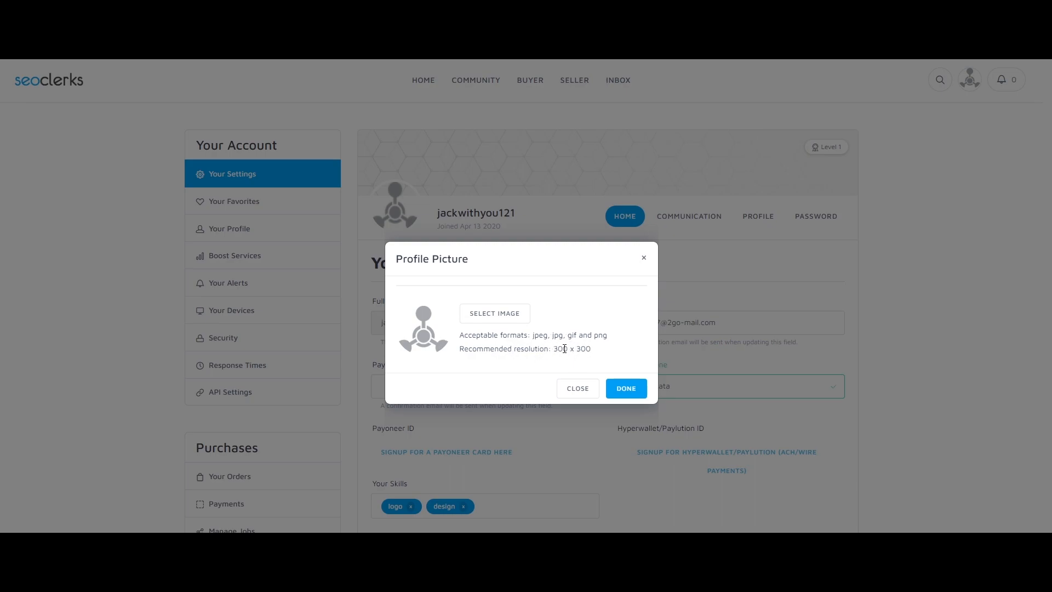
{"action": "left_click_drag", "start_coordinate": [570, 347], "coordinate": [606, 352]}
{"action": "left_click", "coordinate": [630, 388]}
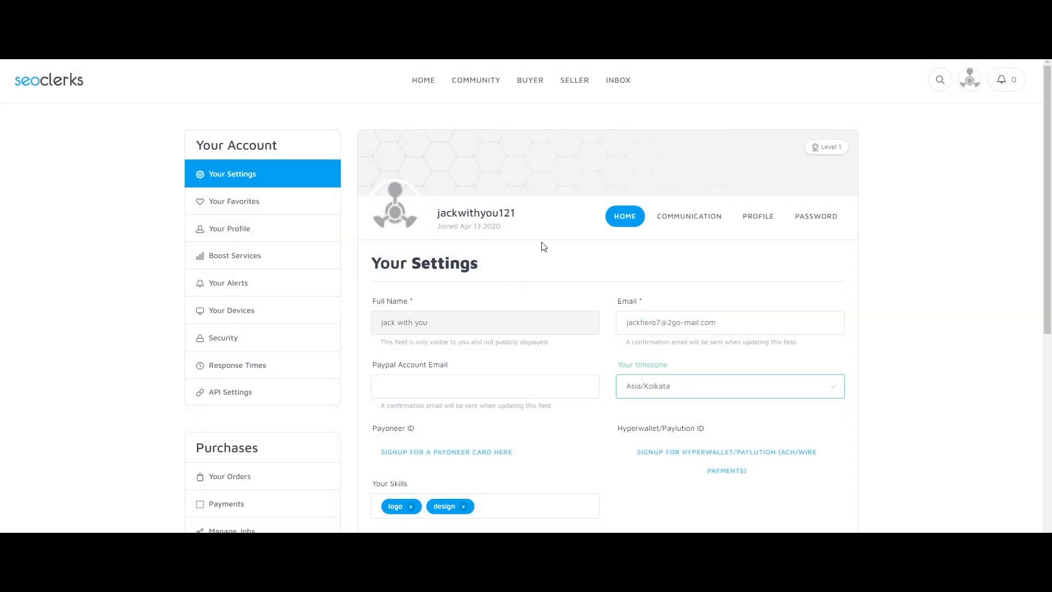
- Check the recommended resolution for the profile's background image and close its dialog without choosing an image
{"action": "mouse_move", "coordinate": [415, 131]}
{"action": "left_click", "coordinate": [372, 145]}
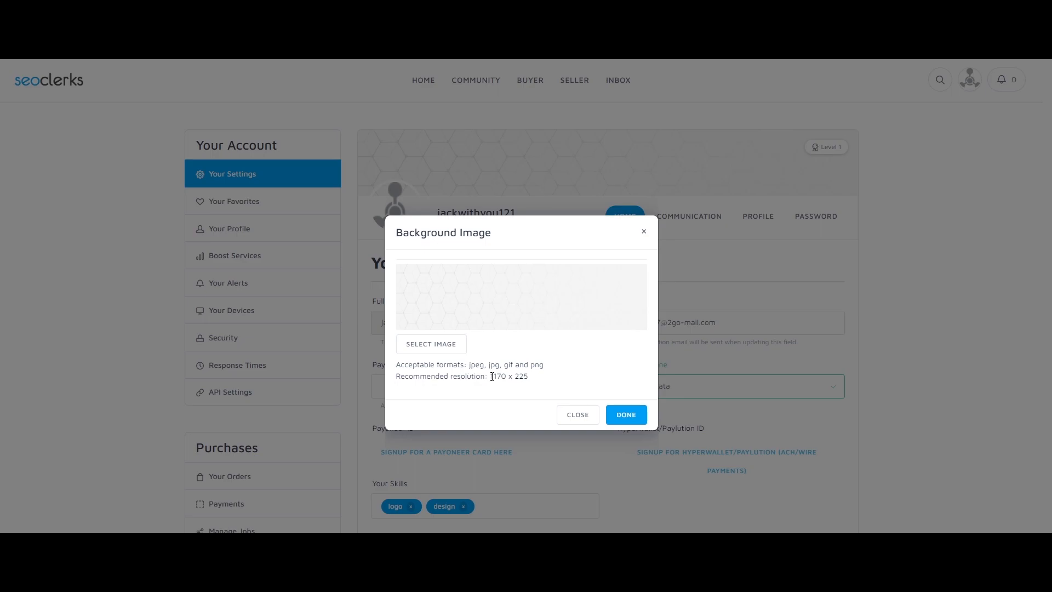
{"action": "left_click_drag", "start_coordinate": [492, 377], "coordinate": [561, 378]}
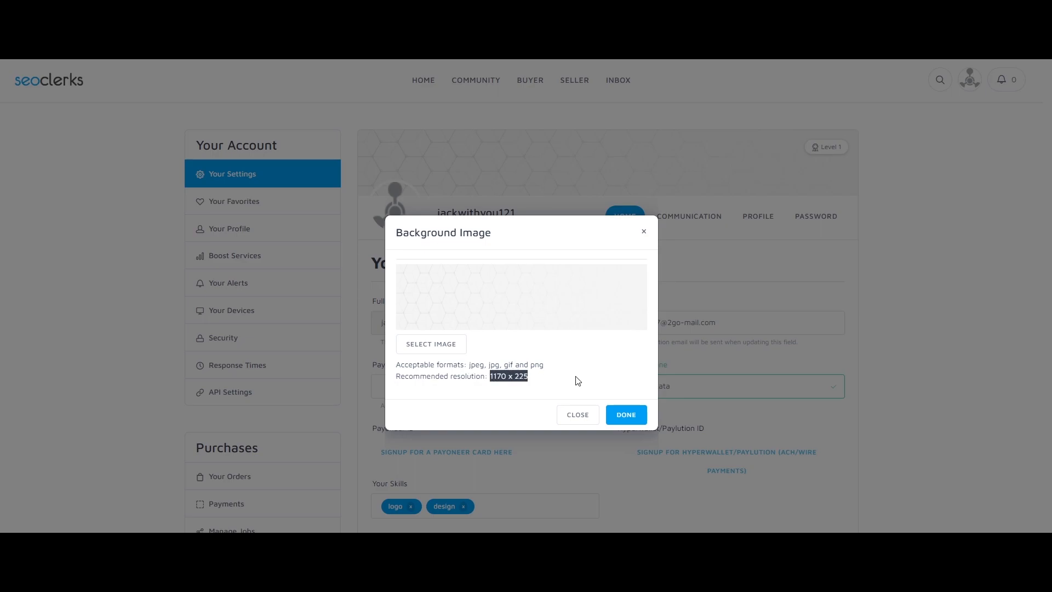
{"action": "left_click", "coordinate": [548, 383]}
{"action": "left_click", "coordinate": [609, 411]}
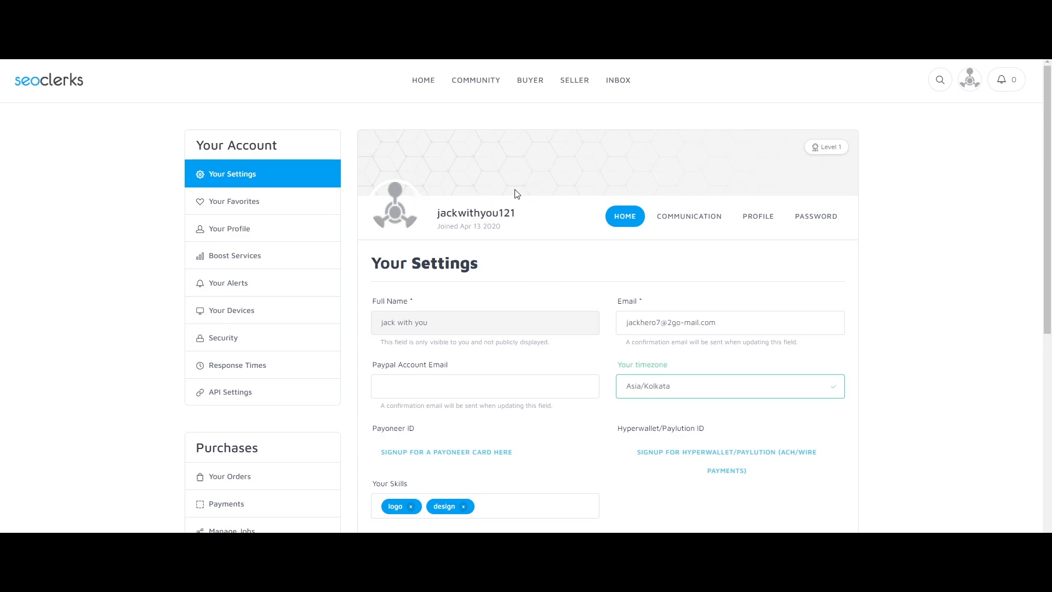
- Review the main account settings, then the communication options for emails, notifications and private messages
{"action": "scroll", "coordinate": [586, 427], "scroll_direction": "down", "scroll_amount": 2}
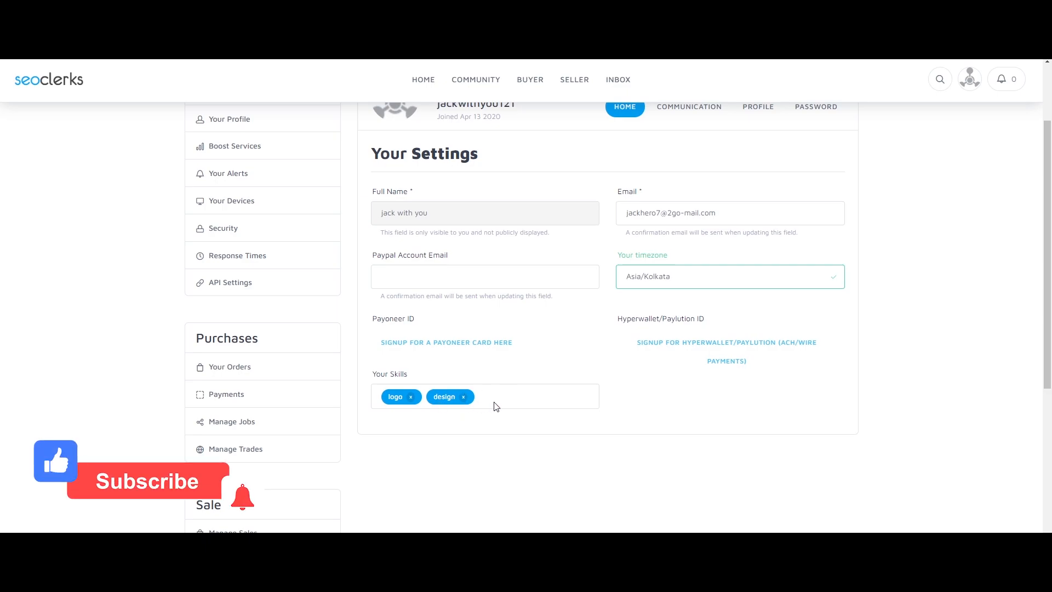
{"action": "scroll", "coordinate": [492, 403], "scroll_direction": "up", "scroll_amount": 2}
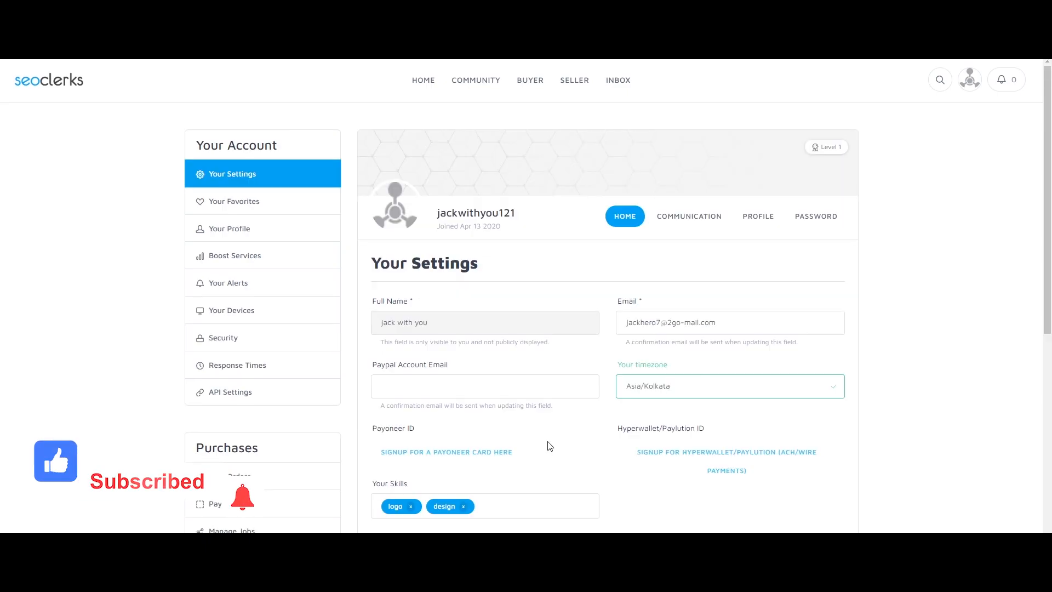
{"action": "left_click", "coordinate": [698, 226]}
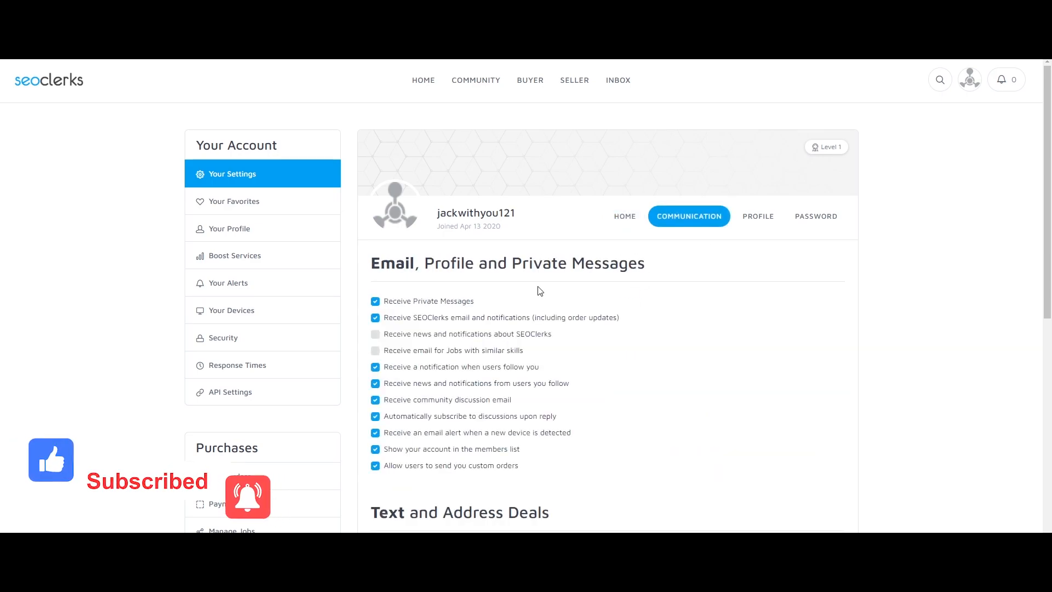
{"action": "scroll", "coordinate": [535, 293], "scroll_direction": "down", "scroll_amount": 1}
{"action": "scroll", "coordinate": [514, 311], "scroll_direction": "down", "scroll_amount": 3}
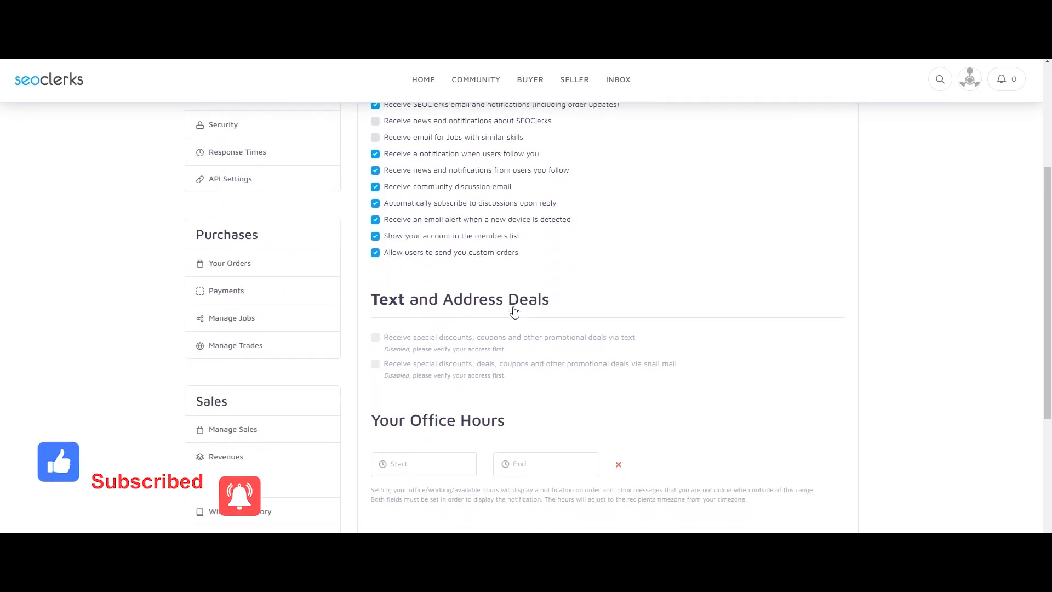
{"action": "scroll", "coordinate": [514, 307], "scroll_direction": "up", "scroll_amount": 2}
{"action": "scroll", "coordinate": [519, 318], "scroll_direction": "down", "scroll_amount": 1}
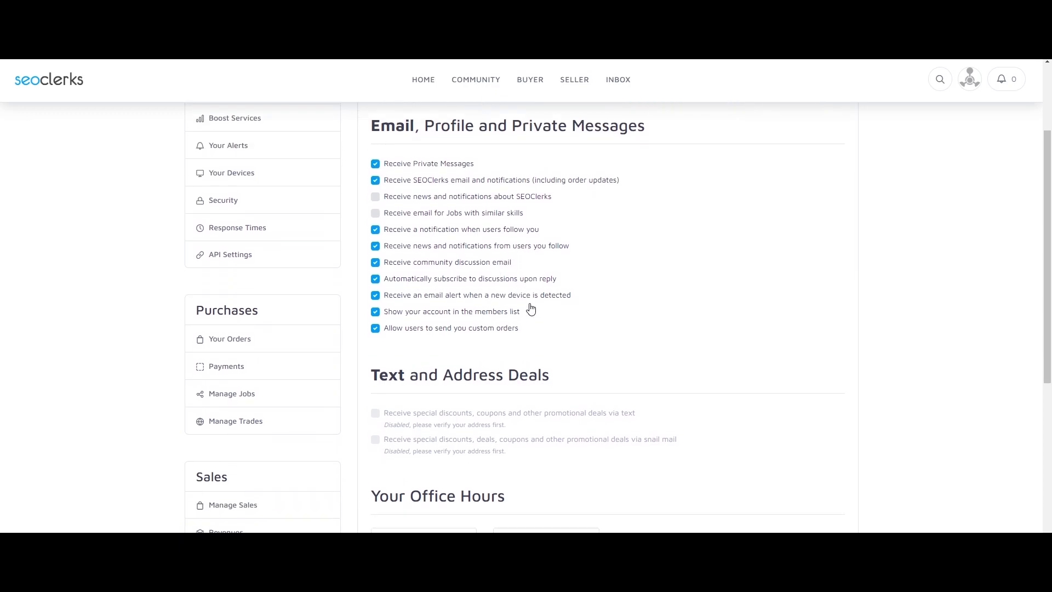
{"action": "scroll", "coordinate": [530, 306], "scroll_direction": "up", "scroll_amount": 2}
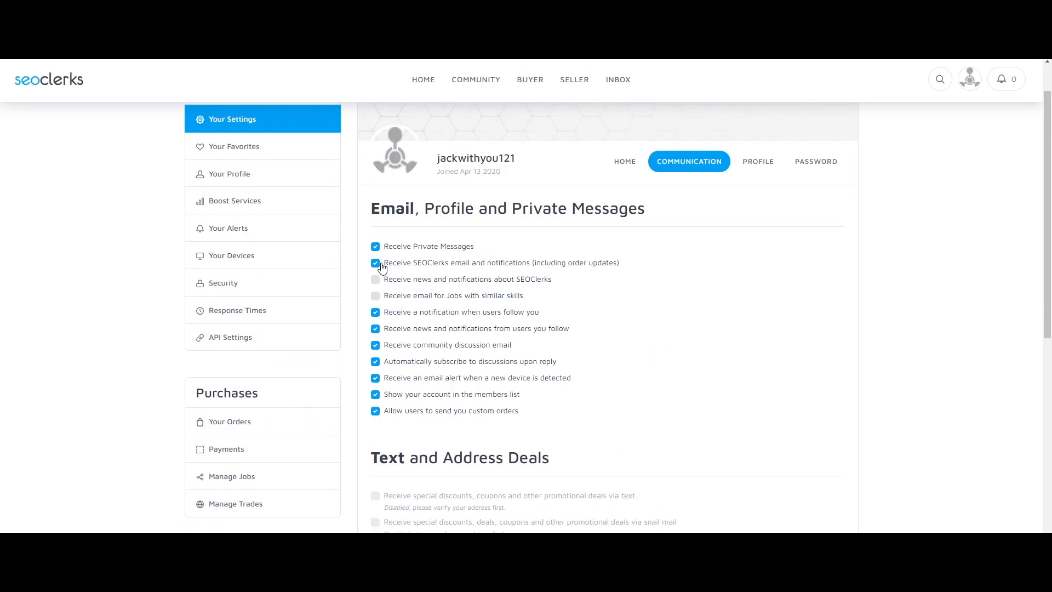
{"action": "scroll", "coordinate": [534, 345], "scroll_direction": "down", "scroll_amount": 1}
{"action": "scroll", "coordinate": [537, 348], "scroll_direction": "down", "scroll_amount": 3}
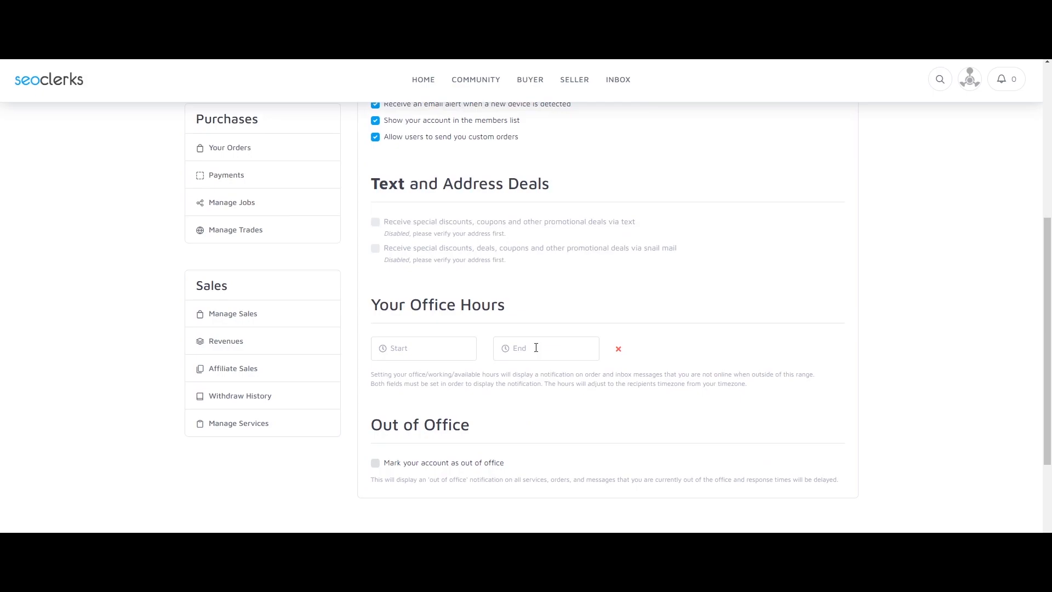
- Set the account's office hours from 10:00 AM to 6:00 PM
{"action": "left_click_drag", "start_coordinate": [373, 305], "coordinate": [508, 312]}
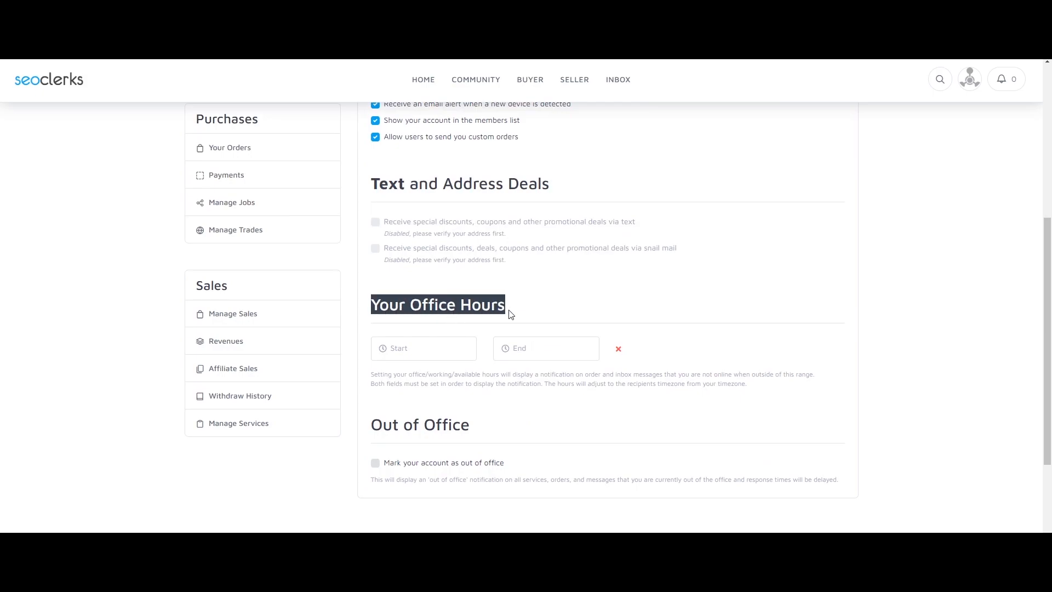
{"action": "left_click", "coordinate": [521, 312]}
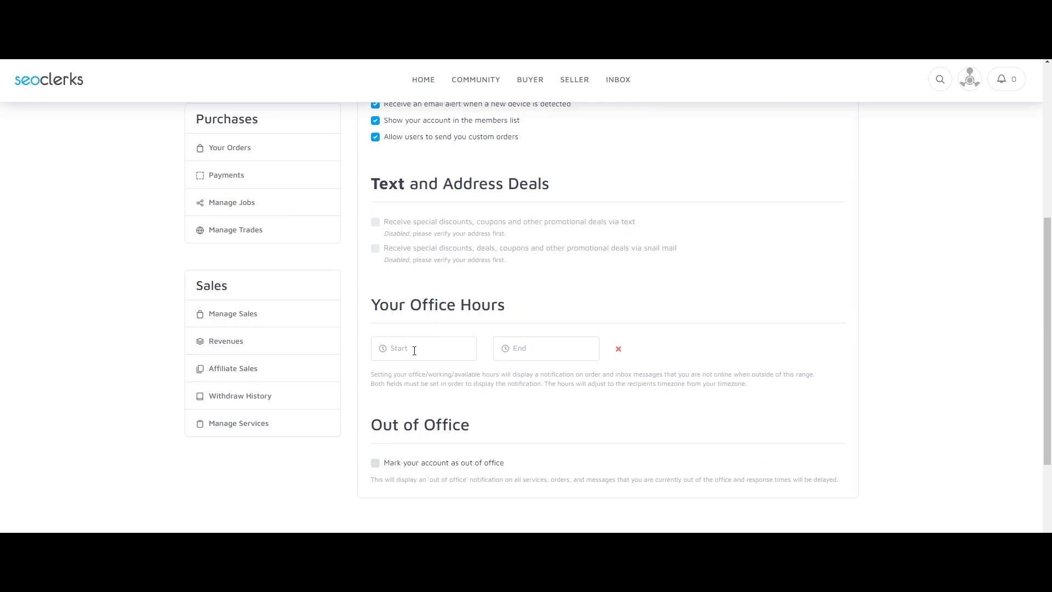
{"action": "left_click", "coordinate": [414, 351]}
{"action": "left_click", "coordinate": [572, 350]}
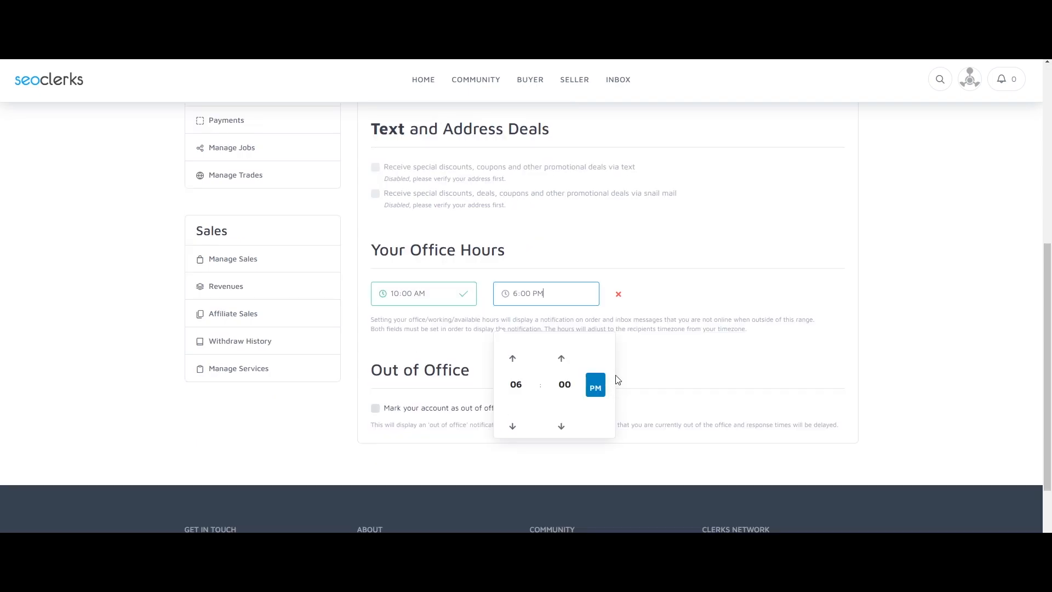
{"action": "left_click", "coordinate": [667, 355]}
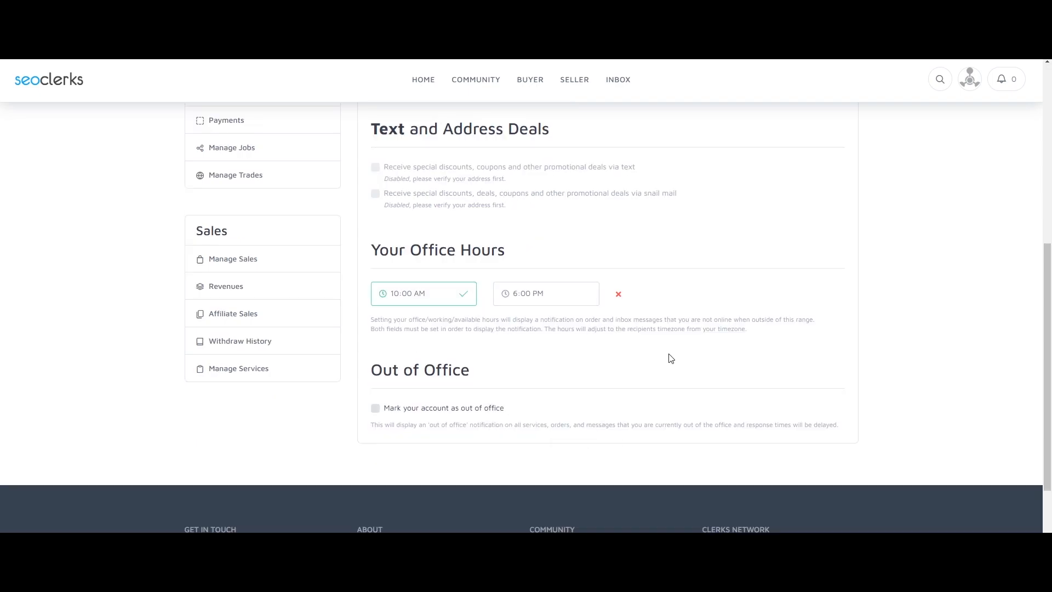
{"action": "scroll", "coordinate": [617, 352], "scroll_direction": "up", "scroll_amount": 1}
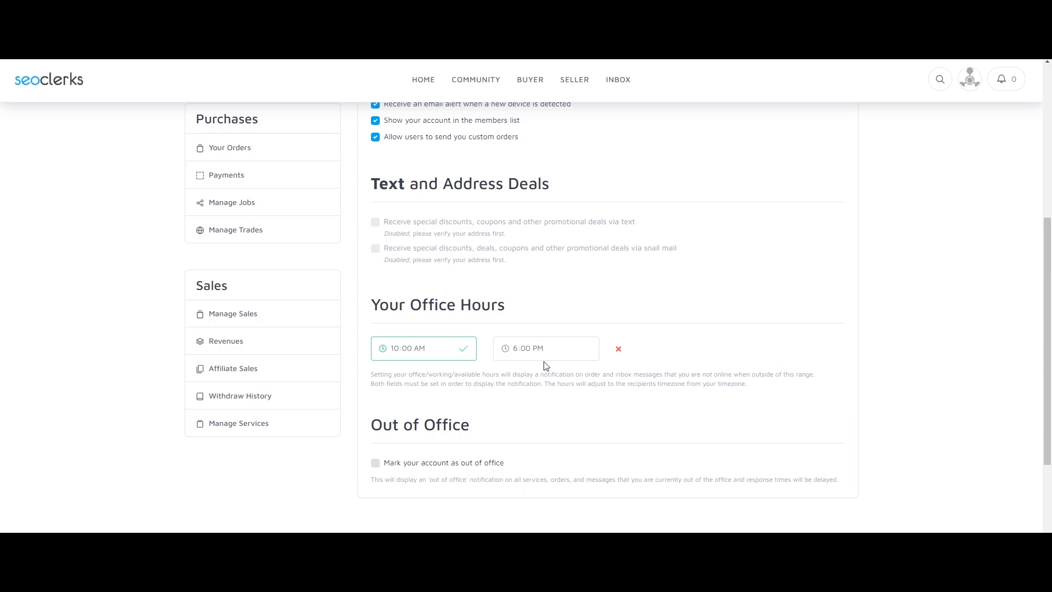
{"action": "left_click", "coordinate": [517, 338]}
{"action": "left_click", "coordinate": [651, 410]}
- Review the additional profile info fields, then the password change, secondary password and account deactivation settings
{"action": "scroll", "coordinate": [535, 364], "scroll_direction": "up", "scroll_amount": 2}
{"action": "scroll", "coordinate": [585, 280], "scroll_direction": "down", "scroll_amount": 4}
{"action": "scroll", "coordinate": [670, 342], "scroll_direction": "up", "scroll_amount": 5}
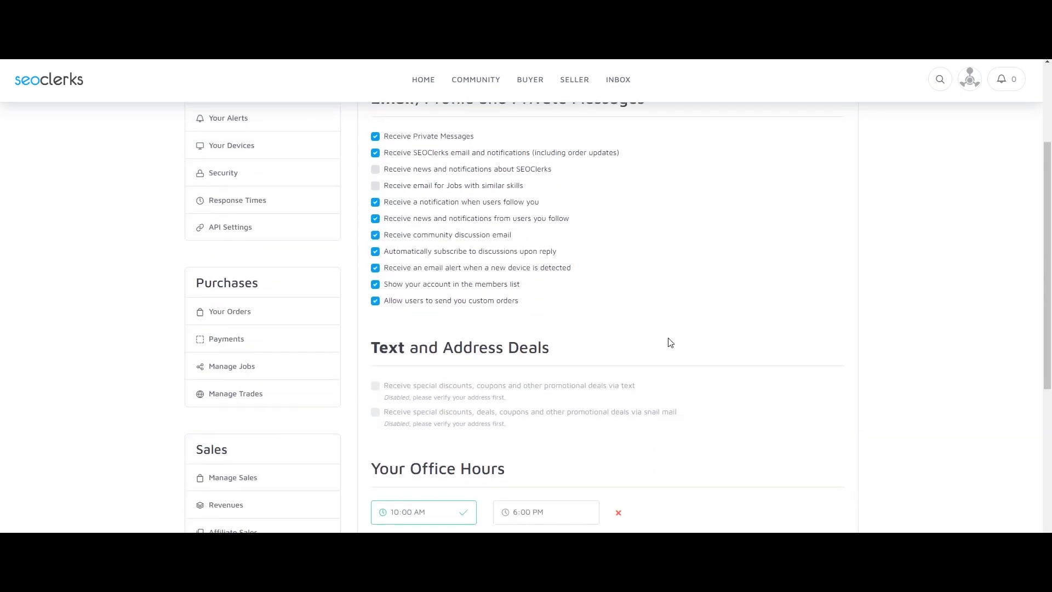
{"action": "scroll", "coordinate": [670, 343], "scroll_direction": "up", "scroll_amount": 3}
{"action": "left_click", "coordinate": [754, 219]}
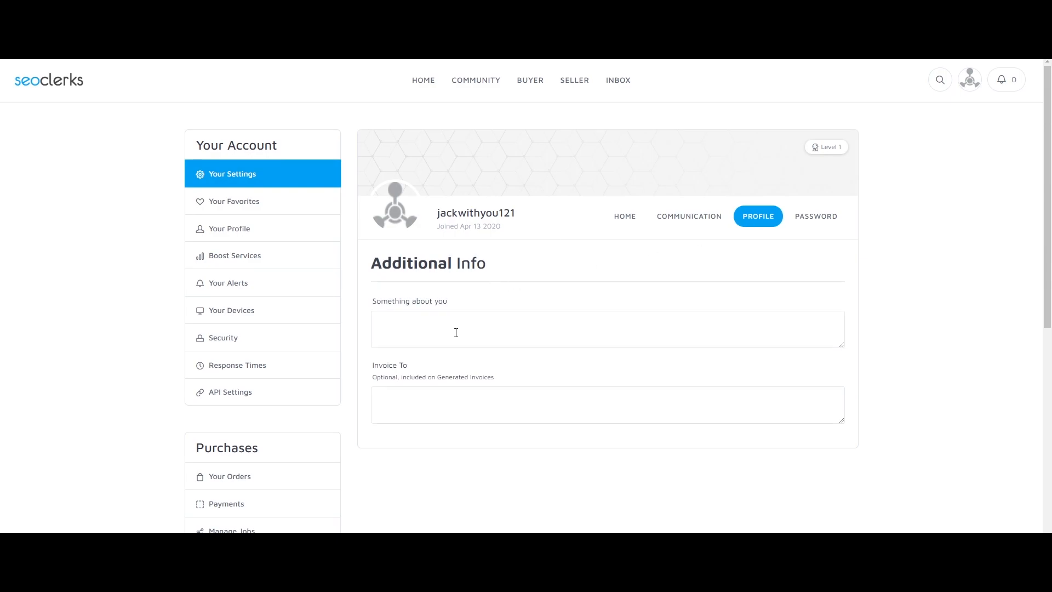
{"action": "left_click", "coordinate": [625, 342]}
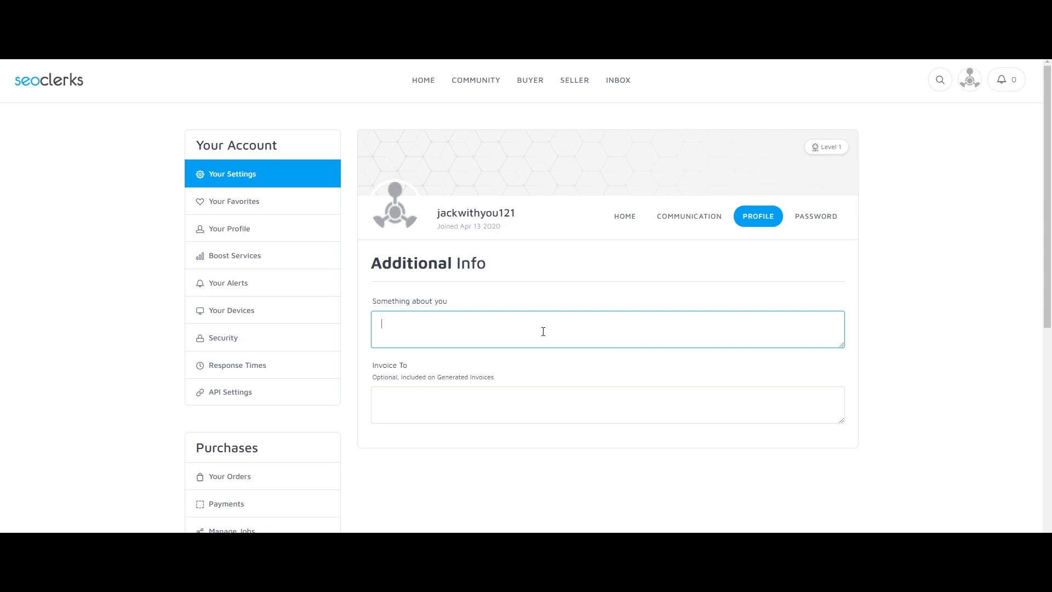
{"action": "left_click", "coordinate": [834, 221]}
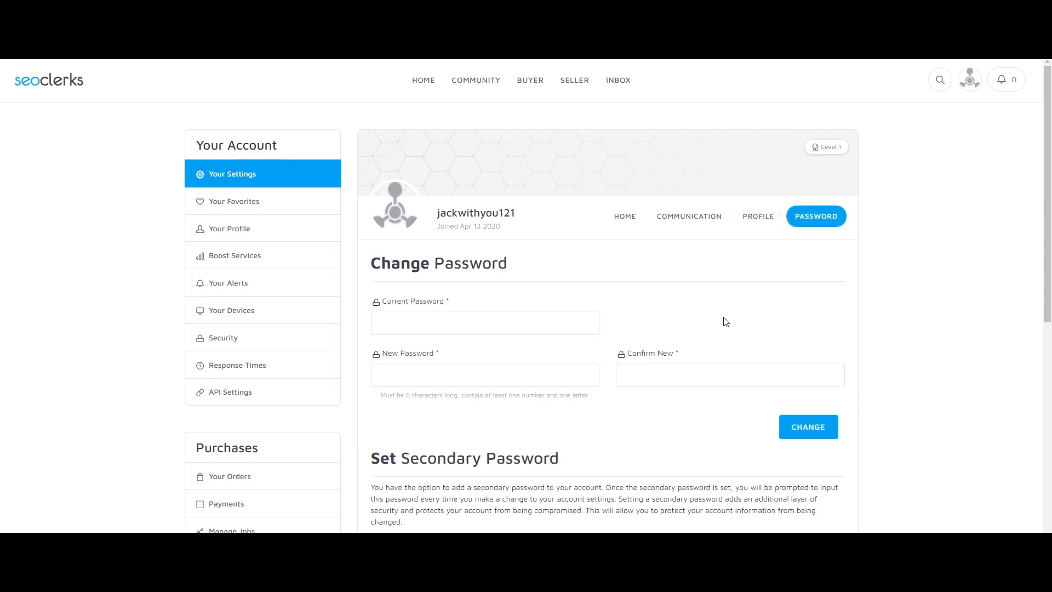
{"action": "scroll", "coordinate": [726, 321], "scroll_direction": "down", "scroll_amount": 4}
{"action": "scroll", "coordinate": [728, 323], "scroll_direction": "down", "scroll_amount": 1}
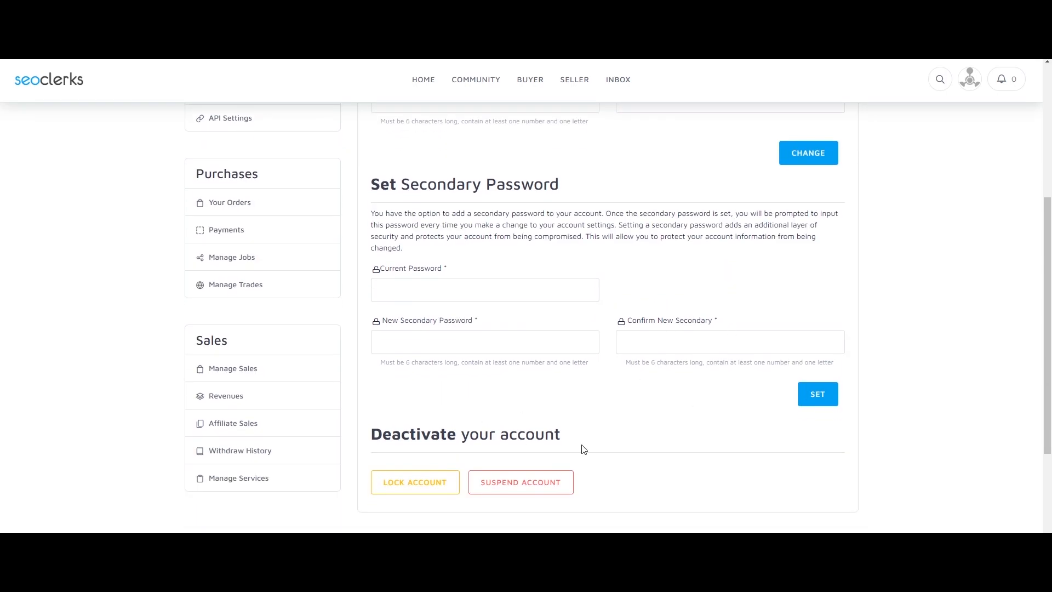
{"action": "scroll", "coordinate": [728, 363], "scroll_direction": "up", "scroll_amount": 5}
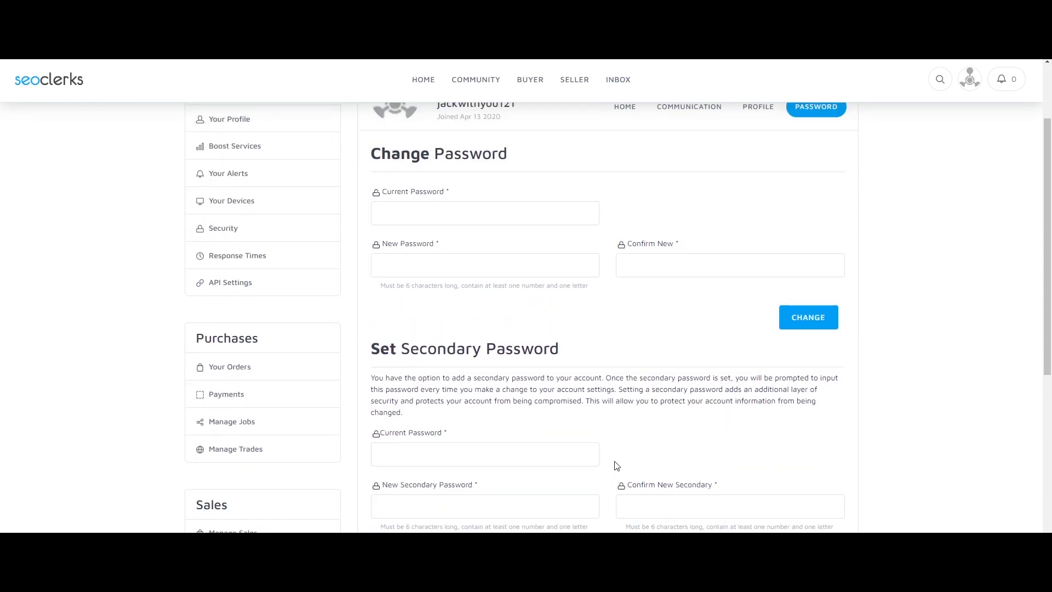
- Look through the Home, Communication, Profile and Password settings again and return to the Home settings
{"action": "left_click", "coordinate": [629, 218]}
{"action": "left_click", "coordinate": [693, 219]}
{"action": "left_click", "coordinate": [752, 219]}
{"action": "left_click", "coordinate": [807, 219]}
{"action": "left_click", "coordinate": [671, 219]}
{"action": "left_click", "coordinate": [623, 217]}
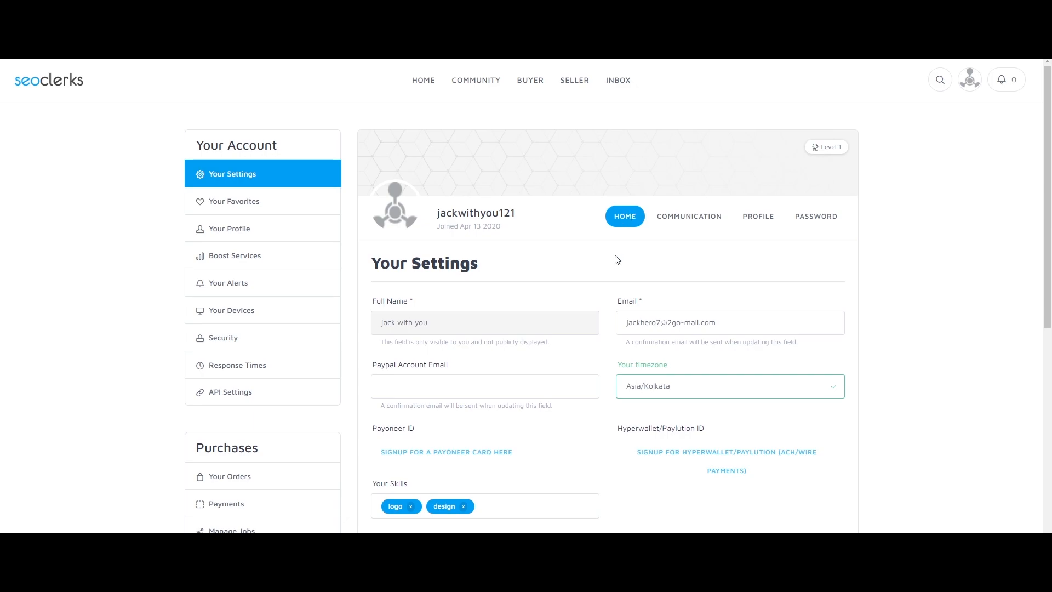
- Open the form for selling a service, and add an extra optional image slot and remove it again
{"action": "mouse_move", "coordinate": [584, 79]}
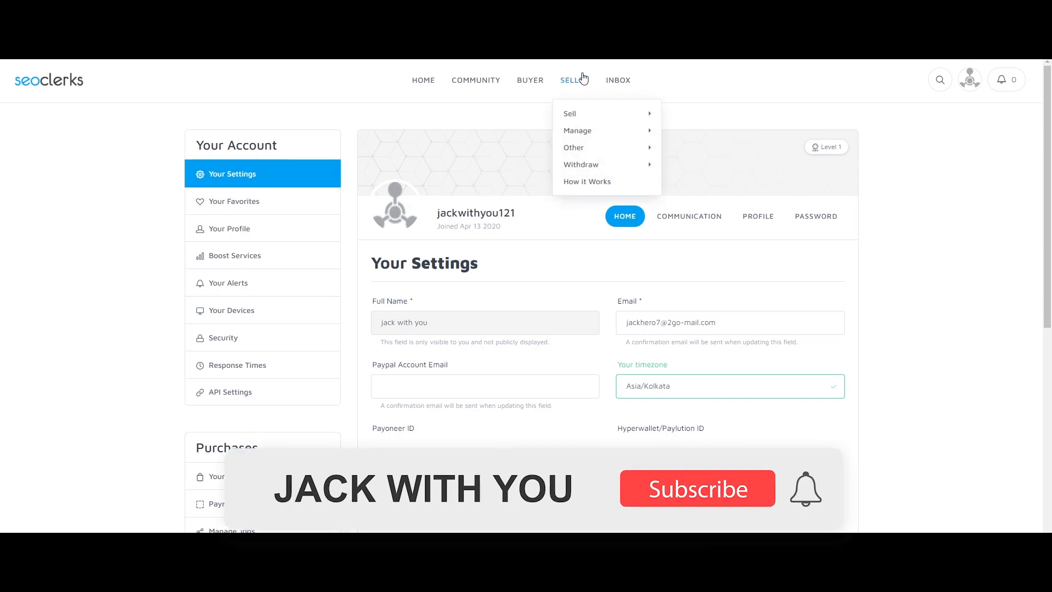
{"action": "mouse_move", "coordinate": [579, 118]}
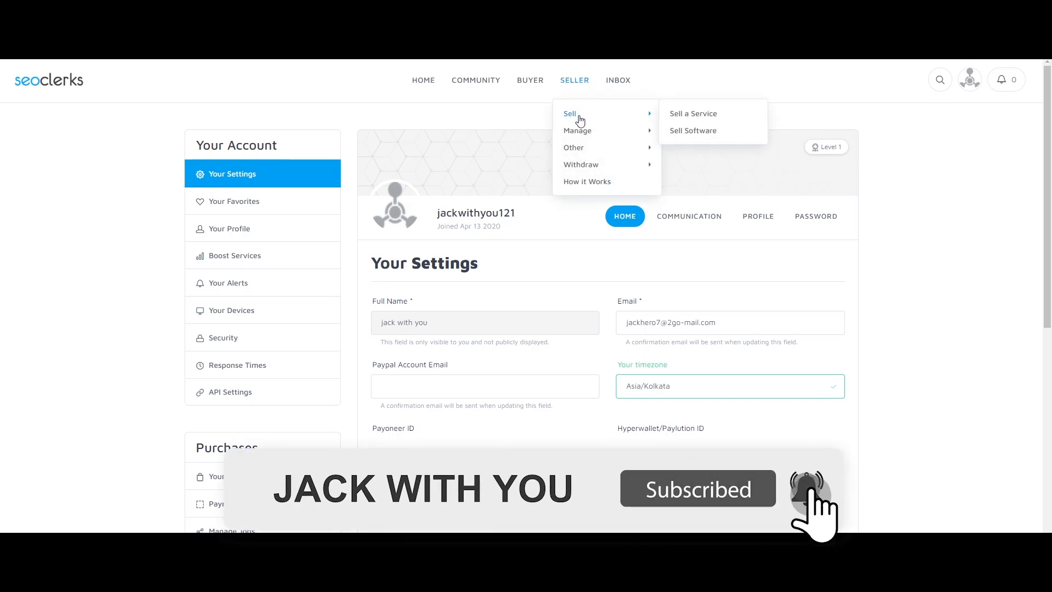
{"action": "left_click", "coordinate": [704, 118]}
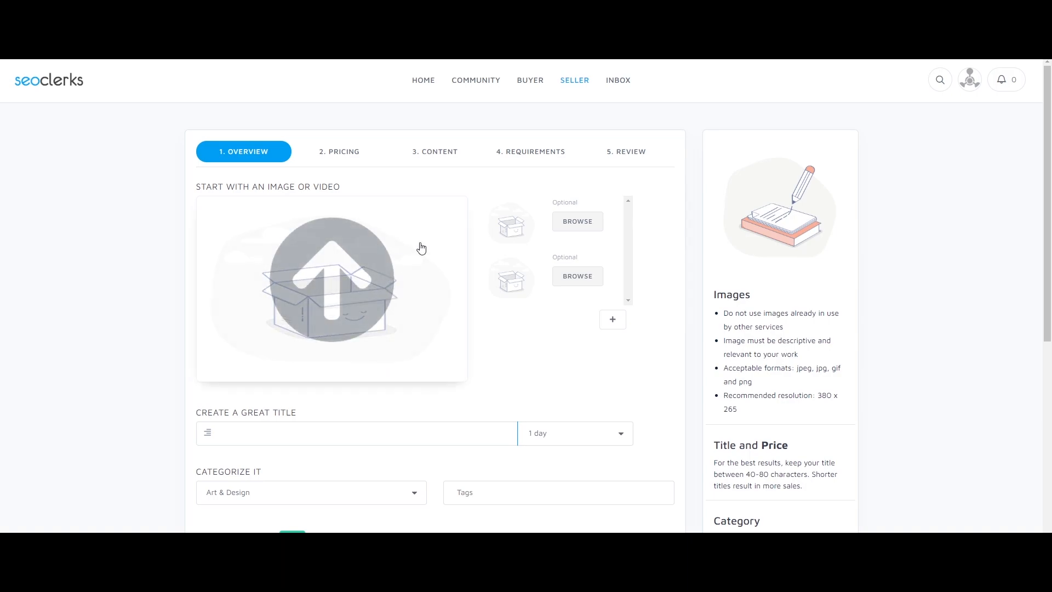
{"action": "left_click", "coordinate": [618, 325]}
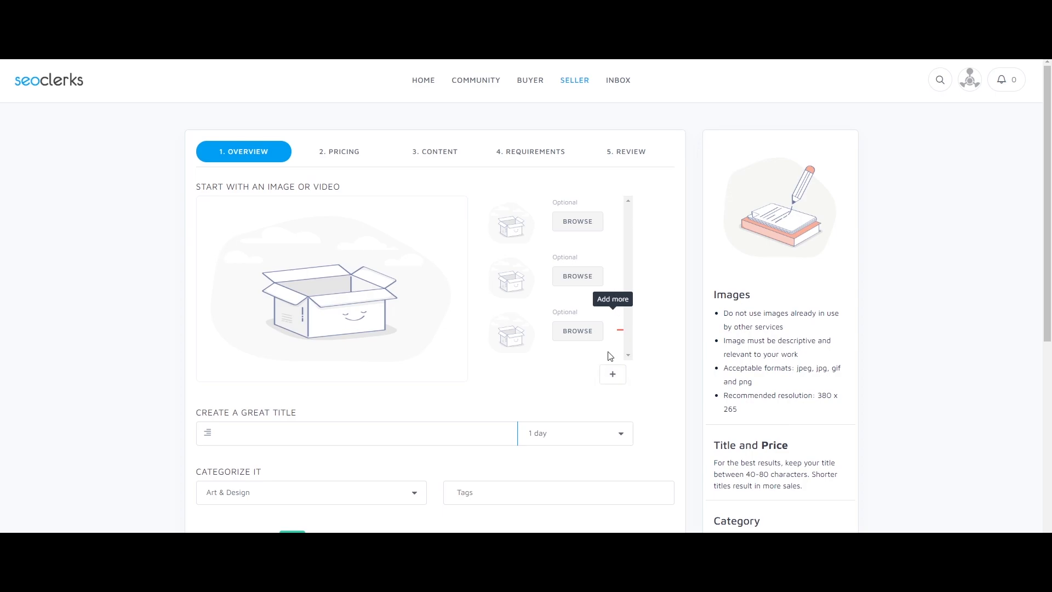
{"action": "left_click", "coordinate": [619, 330]}
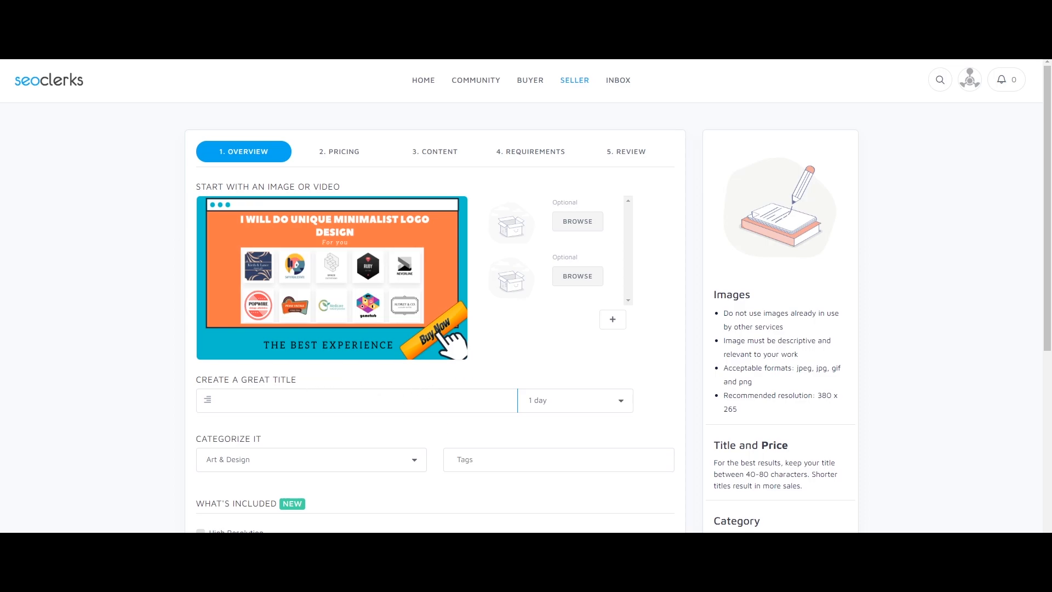
- Correct the tag spacing in the Notepad notes and copy the title "I will do unique minimalist logo design for you" into the service listing
{"action": "key", "text": "alt+Tab"}
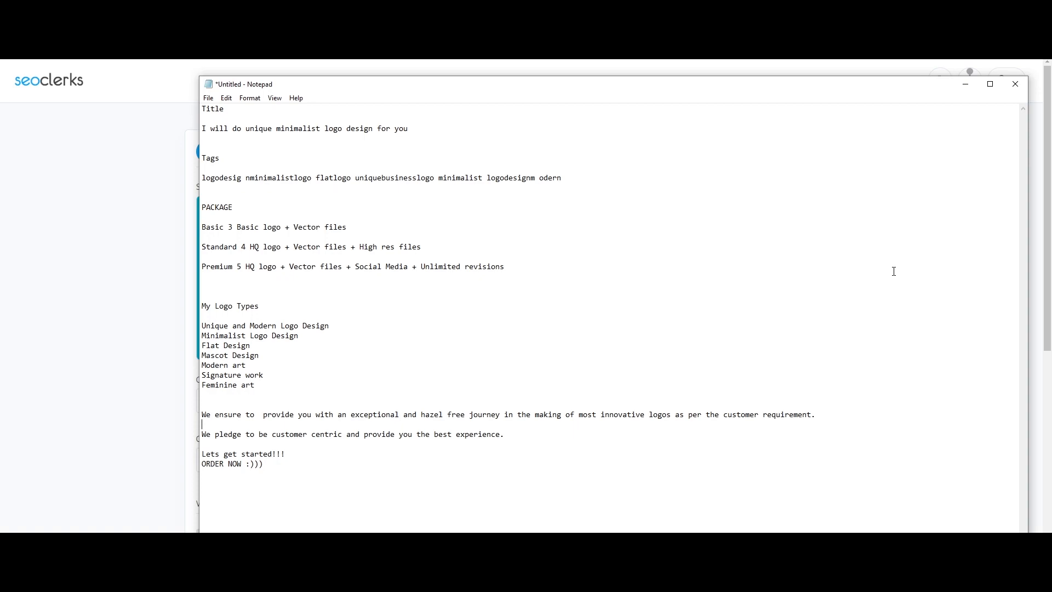
{"action": "left_click", "coordinate": [535, 177]}
{"action": "left_click_drag", "start_coordinate": [410, 129], "coordinate": [200, 125]}
{"action": "key", "text": "ctrl+c"}
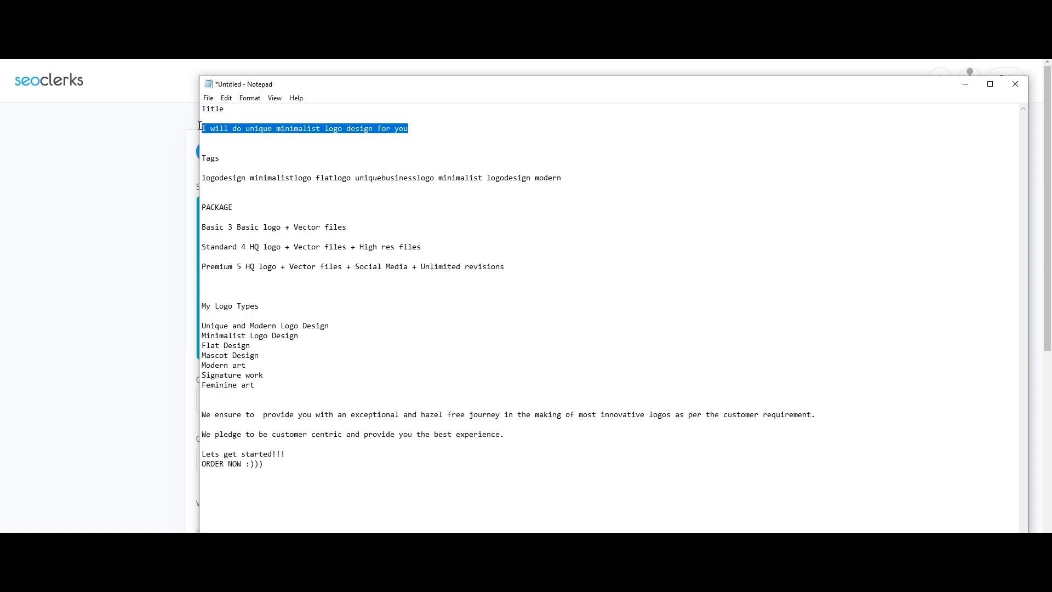
{"action": "left_click", "coordinate": [189, 173]}
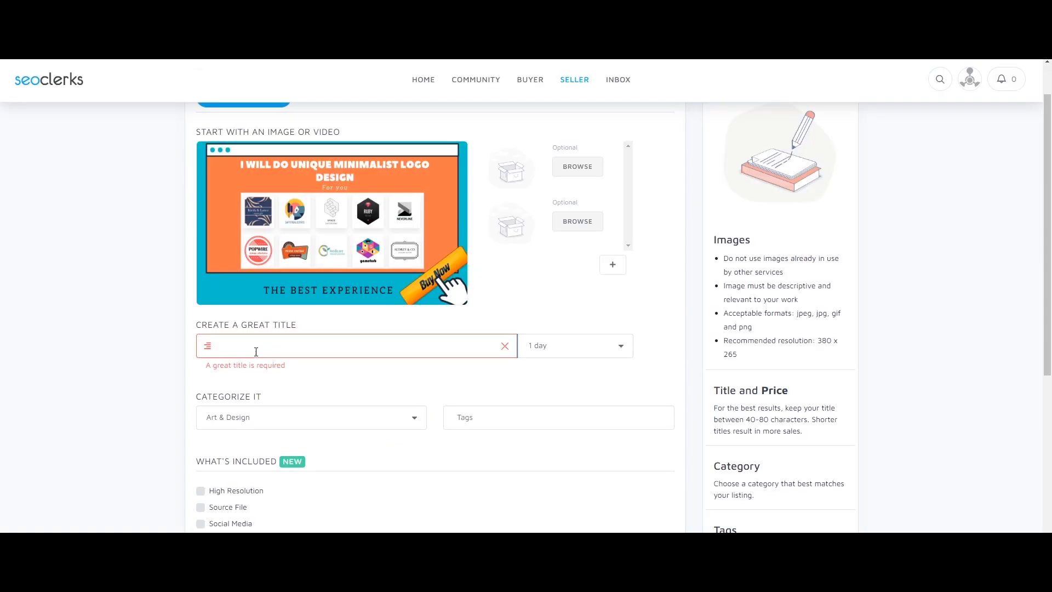
{"action": "left_click", "coordinate": [257, 352]}
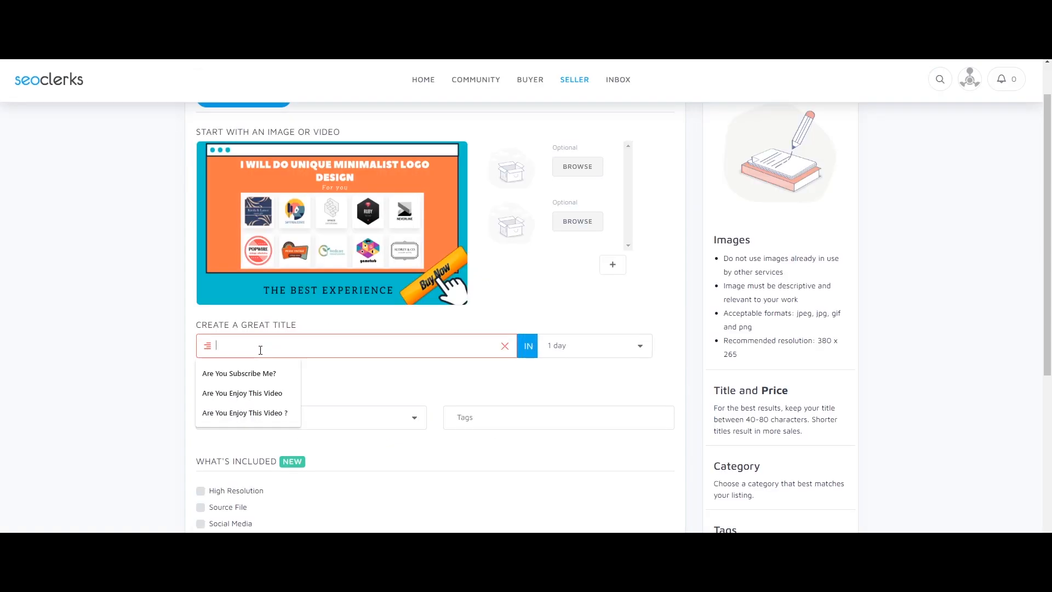
{"action": "key", "text": "ctrl+v"}
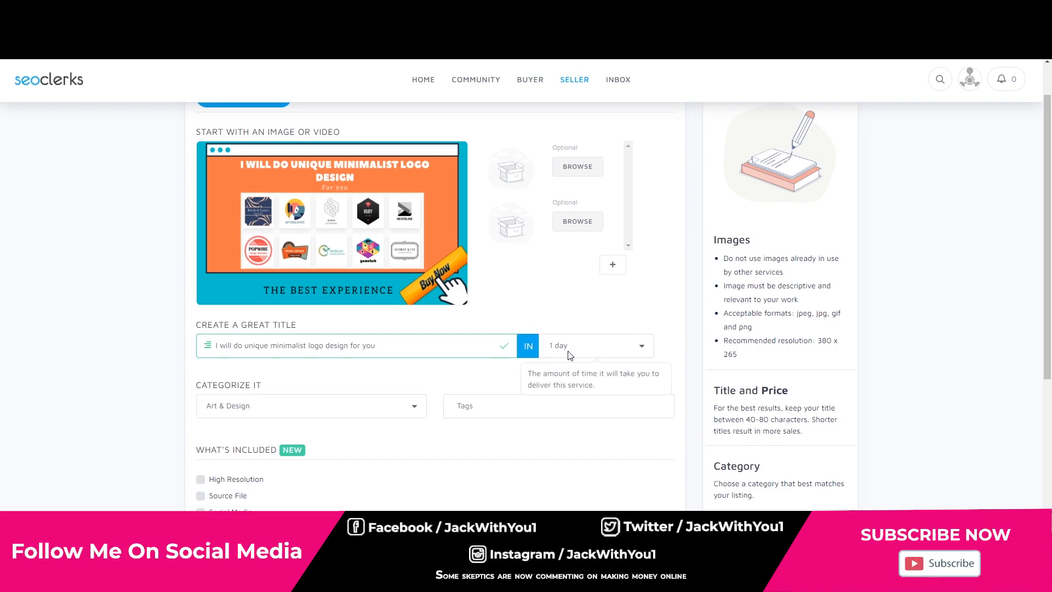
- Check the delivery time options, leaving 1 day selected, and set the service's category to Graphics & Logos
{"action": "left_click", "coordinate": [606, 345]}
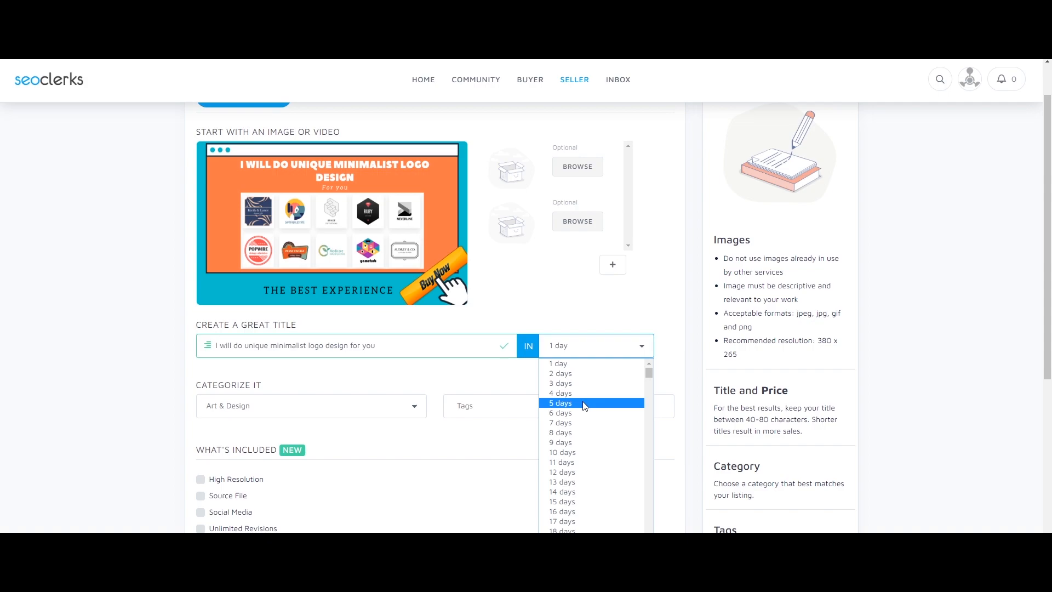
{"action": "left_click", "coordinate": [530, 376]}
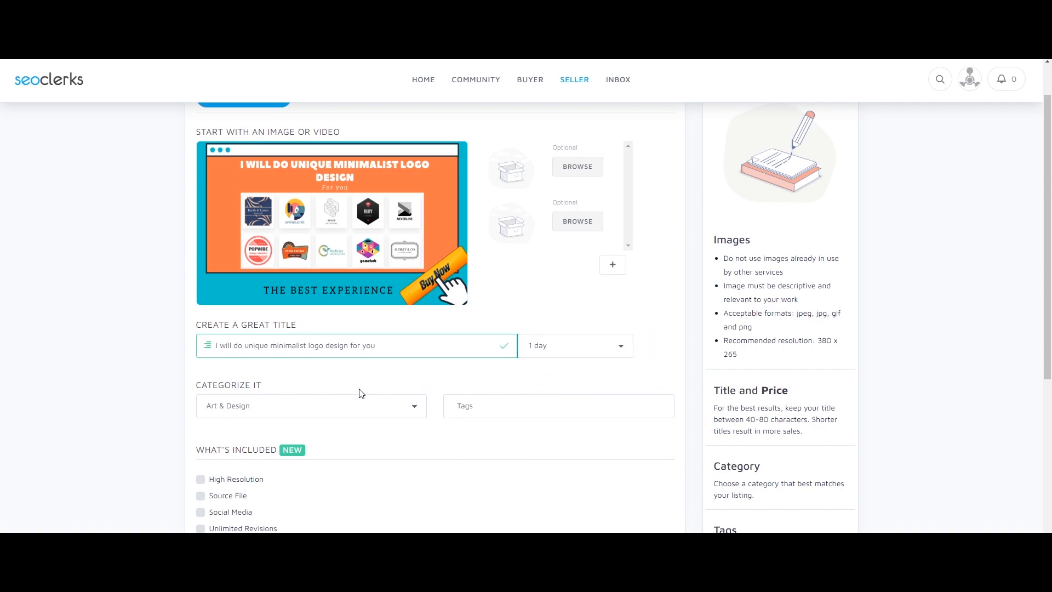
{"action": "scroll", "coordinate": [362, 393], "scroll_direction": "down", "scroll_amount": 1}
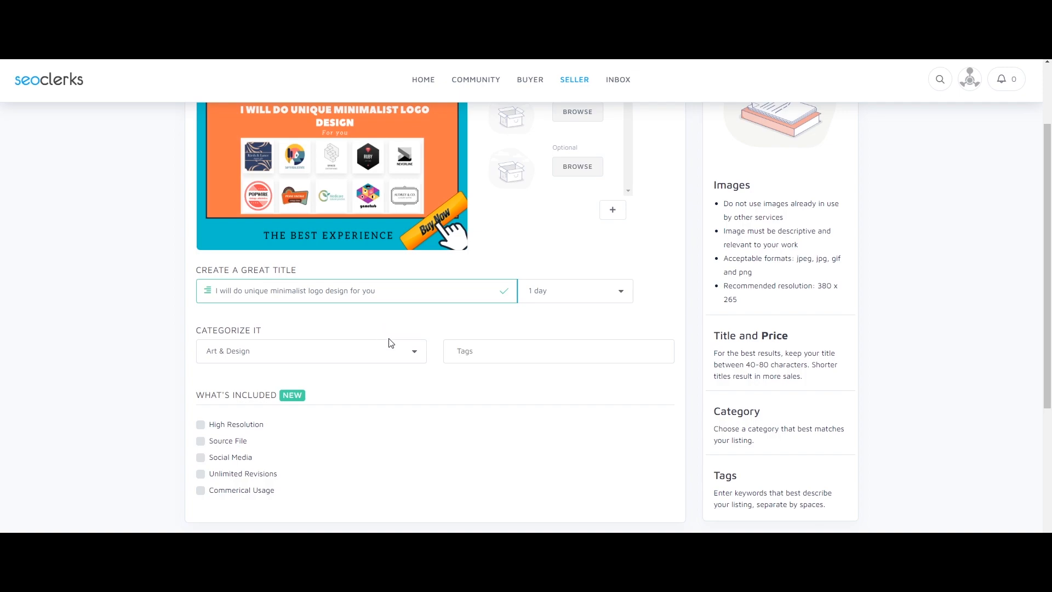
{"action": "left_click", "coordinate": [411, 350]}
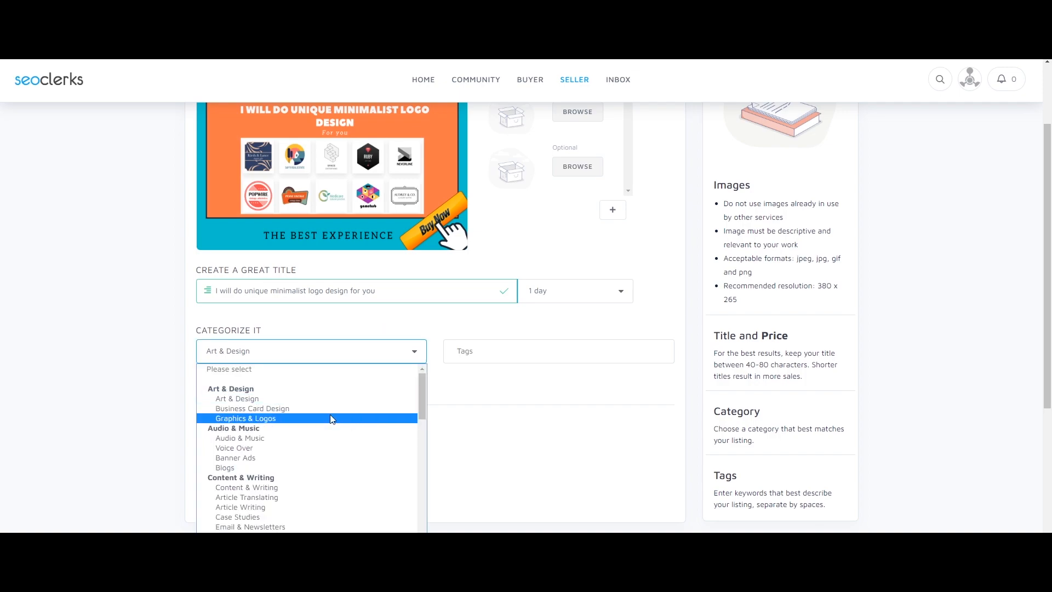
{"action": "scroll", "coordinate": [330, 419], "scroll_direction": "down", "scroll_amount": 10}
{"action": "scroll", "coordinate": [327, 419], "scroll_direction": "up", "scroll_amount": 10}
{"action": "left_click", "coordinate": [376, 418]}
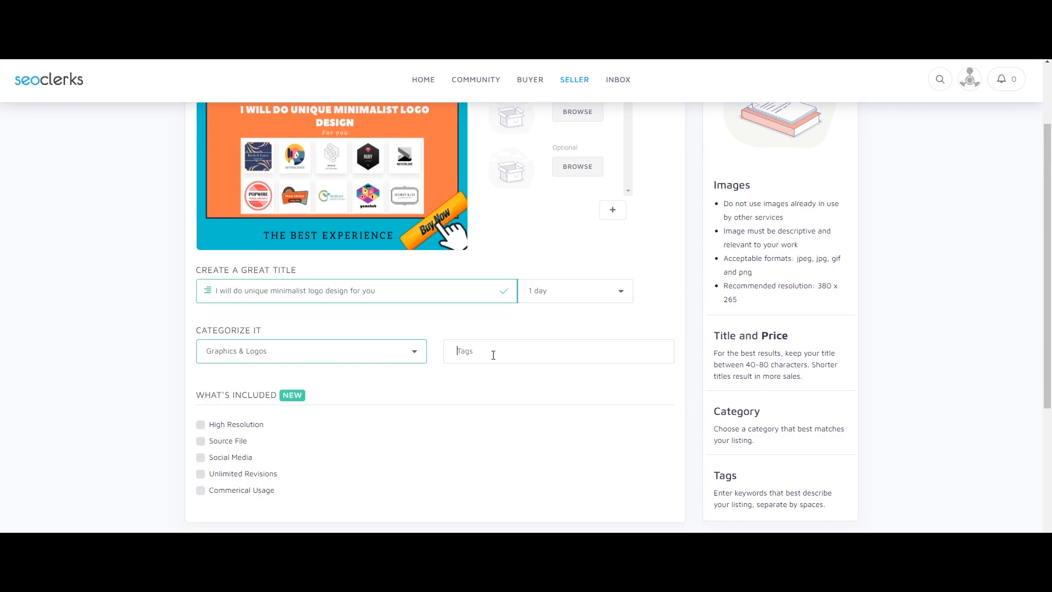
- Copy the logodesign, minimalistlogo and flatlogo tags one by one from the Notepad notes into the service listing's tags
{"action": "key", "text": "alt+Tab"}
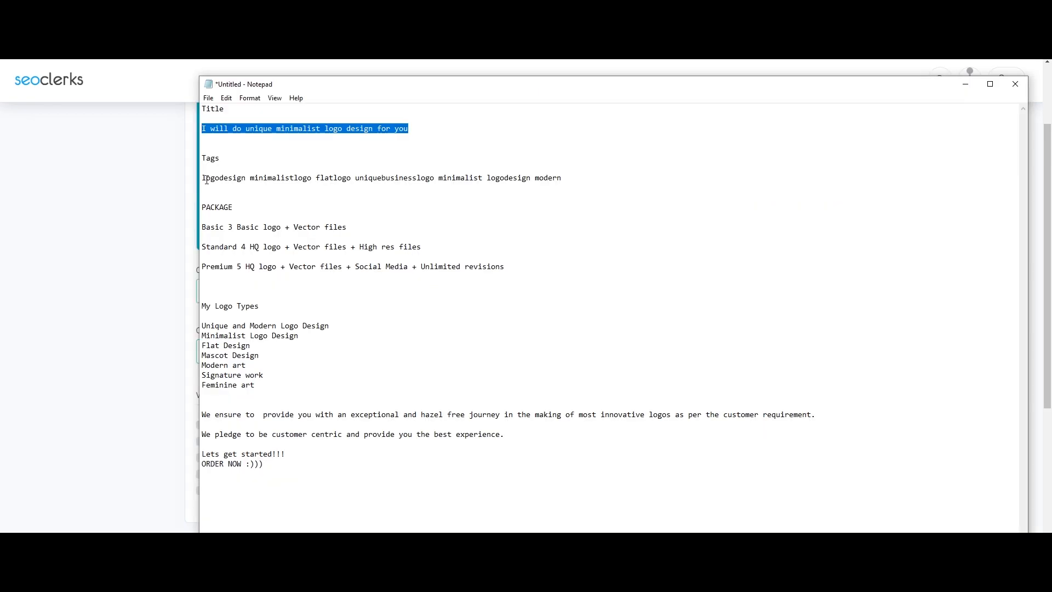
{"action": "left_click_drag", "start_coordinate": [204, 177], "coordinate": [245, 177]}
{"action": "left_click", "coordinate": [965, 84]}
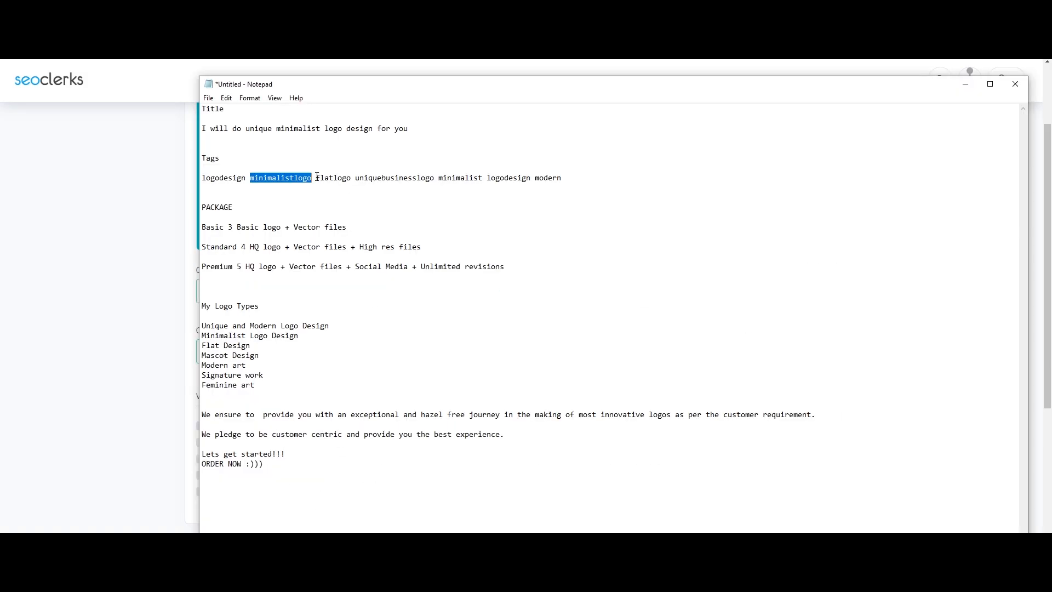
{"action": "key", "text": "ctrl+c"}
{"action": "left_click_drag", "start_coordinate": [317, 176], "coordinate": [432, 177]}
{"action": "left_click", "coordinate": [175, 204]}
{"action": "left_click", "coordinate": [586, 350]}
{"action": "key", "text": "ctrl+v"}
{"action": "key", "text": "Return"}
- Copy the uniquebusinesslogo tag from the Notepad notes into the service listing's tags
{"action": "key", "text": "alt+Tab"}
{"action": "key", "text": "ctrl+c"}
{"action": "key", "text": "alt+Tab"}
{"action": "left_click", "coordinate": [634, 353]}
{"action": "key", "text": "ctrl+v"}
{"action": "key", "text": "Return"}
- Copy the remaining keywords after uniquebusinesslogo from the Notepad notes, adding minimal as a tag of the listing
{"action": "key", "text": "alt+Tab"}
{"action": "left_click_drag", "start_coordinate": [438, 176], "coordinate": [562, 176]}
{"action": "key", "text": "ctrl+c"}
{"action": "key", "text": "alt+Tab"}
{"action": "left_click", "coordinate": [569, 370]}
{"action": "key", "text": "ctrl+v"}
{"action": "key", "text": "Return"}
{"action": "key", "text": "alt+Tab"}
{"action": "key", "text": "ctrl+c"}
{"action": "key", "text": "alt+Tab"}
{"action": "left_click", "coordinate": [620, 371]}
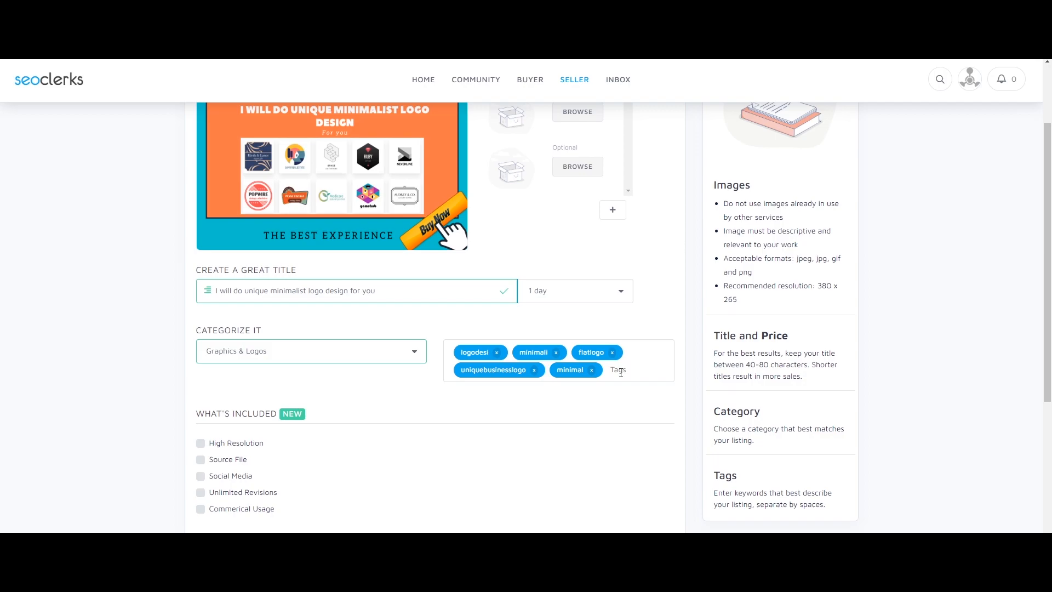
- Mark High Resolution, Source File, Unlimited Revisions and Commerical Usage as included in the service
{"action": "scroll", "coordinate": [300, 382], "scroll_direction": "down", "scroll_amount": 1}
{"action": "left_click_drag", "start_coordinate": [196, 357], "coordinate": [318, 366]}
{"action": "left_click", "coordinate": [318, 366]}
{"action": "scroll", "coordinate": [242, 423], "scroll_direction": "up", "scroll_amount": 1}
{"action": "left_click", "coordinate": [201, 443]}
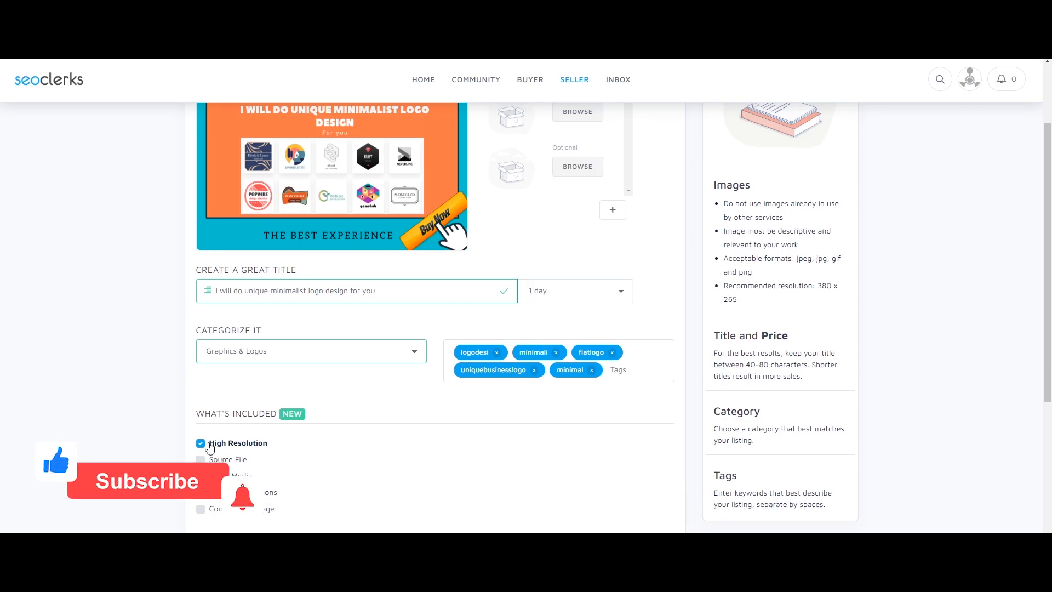
{"action": "scroll", "coordinate": [272, 445], "scroll_direction": "down", "scroll_amount": 1}
{"action": "left_click", "coordinate": [201, 406]}
{"action": "scroll", "coordinate": [261, 414], "scroll_direction": "up", "scroll_amount": 1}
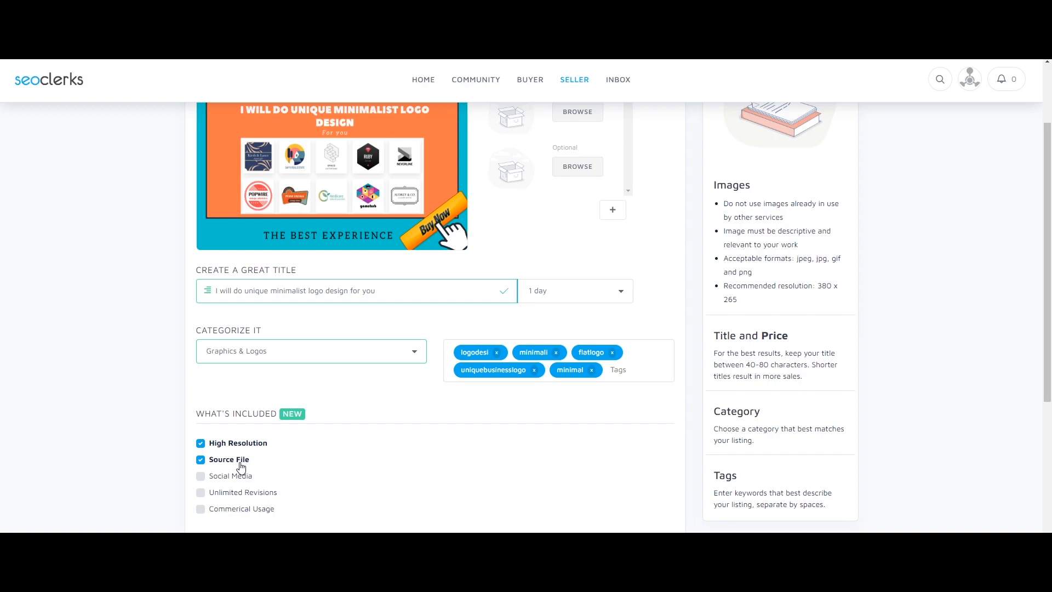
{"action": "left_click", "coordinate": [201, 495]}
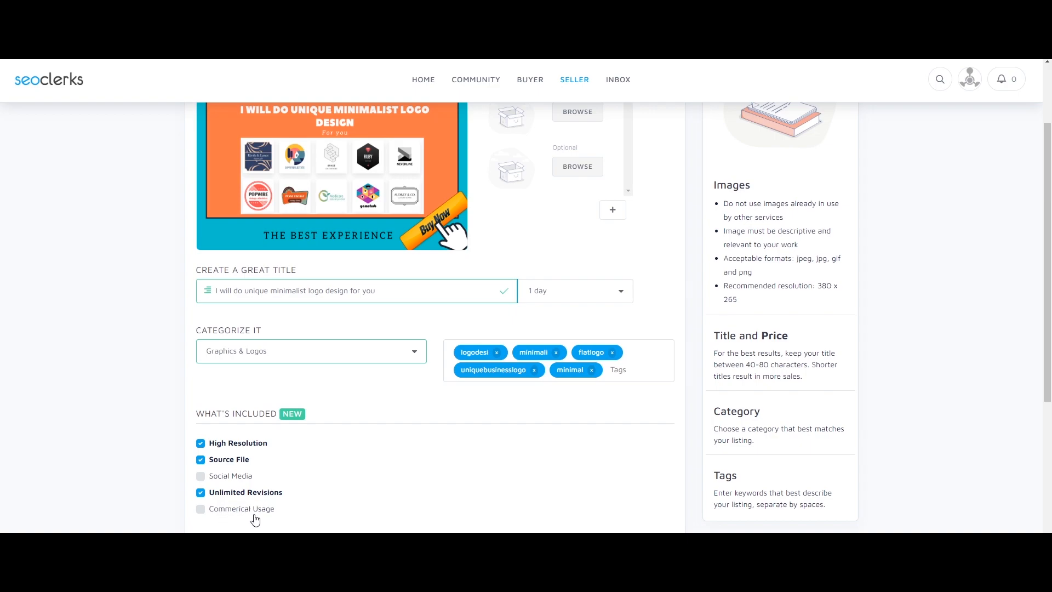
{"action": "left_click", "coordinate": [203, 510]}
- Check over the completed Overview details and continue to the Pricing stage of the listing
{"action": "scroll", "coordinate": [404, 488], "scroll_direction": "up", "scroll_amount": 1}
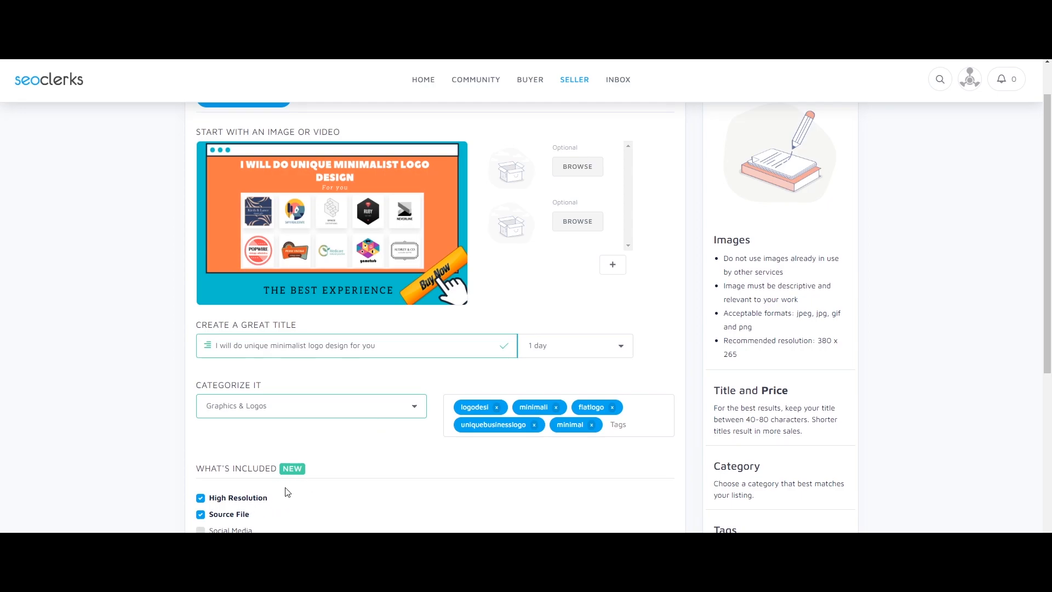
{"action": "scroll", "coordinate": [392, 433], "scroll_direction": "up", "scroll_amount": 1}
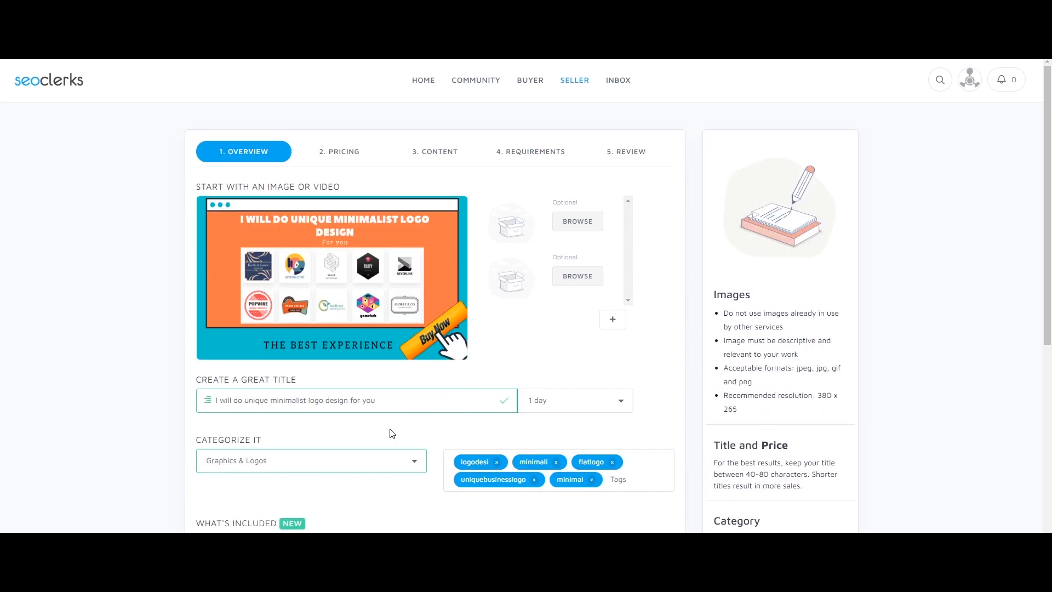
{"action": "scroll", "coordinate": [392, 433], "scroll_direction": "down", "scroll_amount": 2}
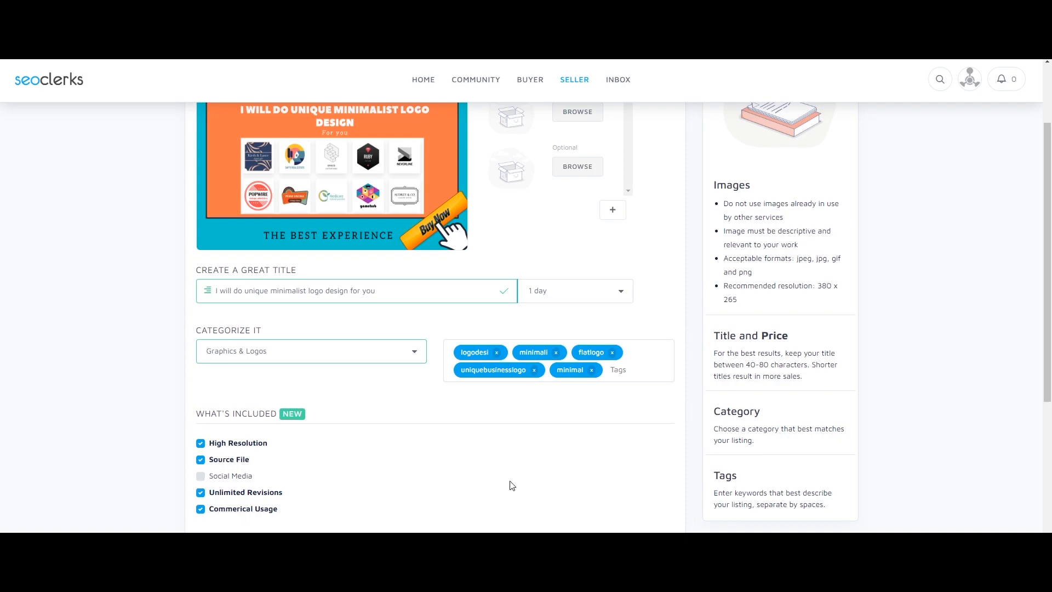
{"action": "scroll", "coordinate": [617, 480], "scroll_direction": "up", "scroll_amount": 1}
{"action": "scroll", "coordinate": [617, 481], "scroll_direction": "down", "scroll_amount": 2}
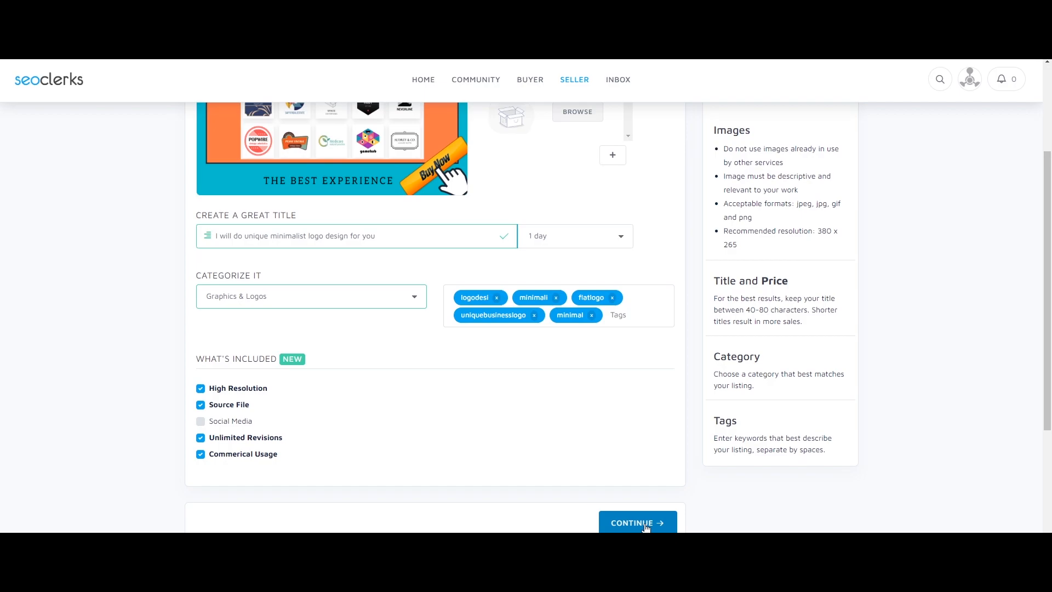
{"action": "left_click", "coordinate": [646, 523]}
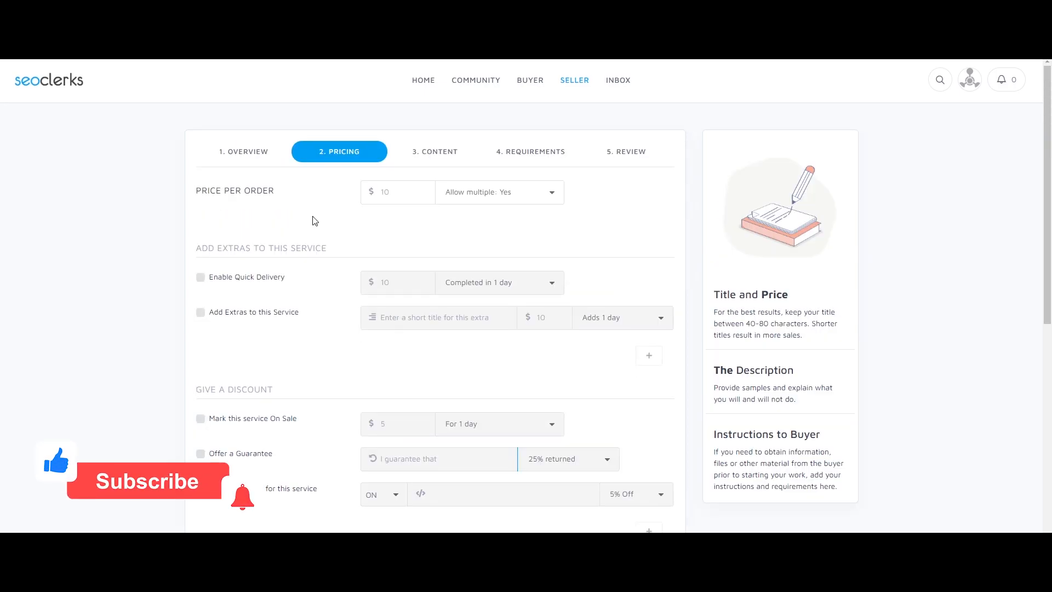
- Look over the pricing options and set the price per order to $5
{"action": "scroll", "coordinate": [317, 230], "scroll_direction": "down", "scroll_amount": 5}
{"action": "scroll", "coordinate": [317, 247], "scroll_direction": "up", "scroll_amount": 5}
{"action": "left_click", "coordinate": [387, 193]}
{"action": "type", "text": "5"}
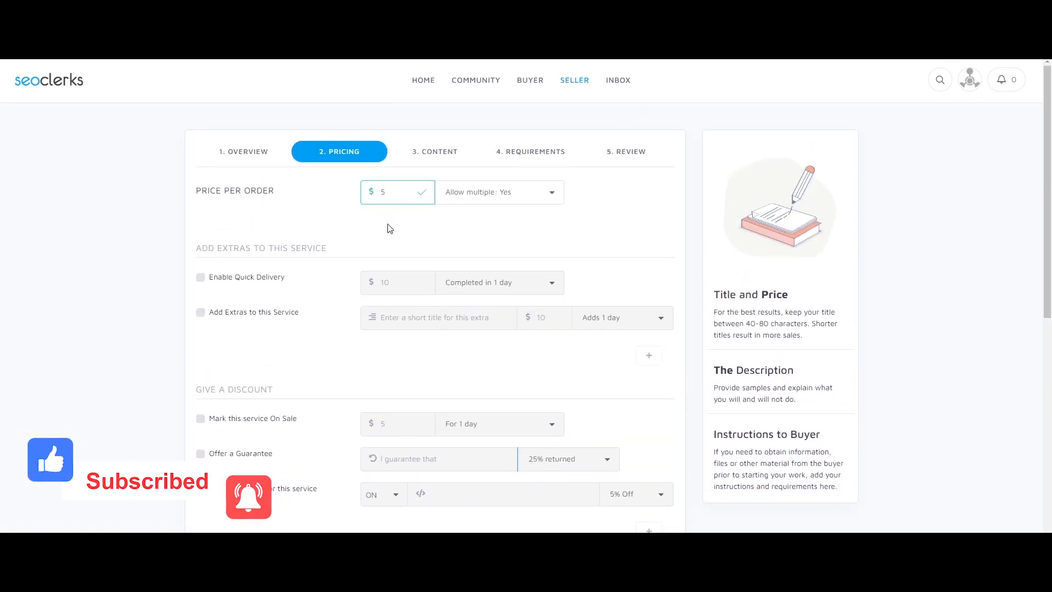
- Switch the multiple-order setting to Allow multiple: No and return it to Allow multiple: Yes
{"action": "left_click", "coordinate": [496, 193]}
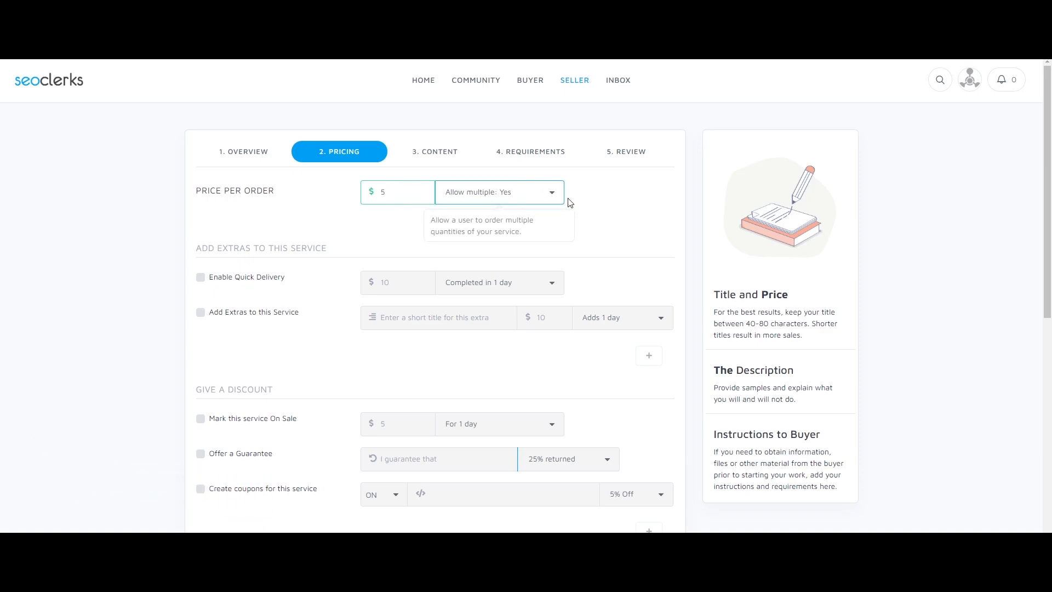
{"action": "left_click", "coordinate": [477, 202]}
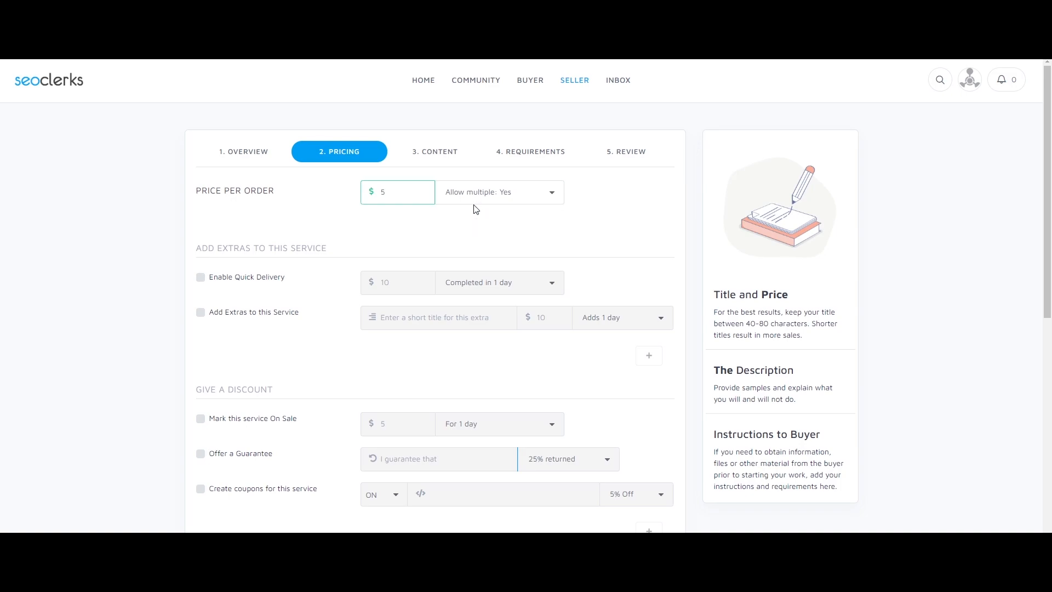
{"action": "left_click", "coordinate": [552, 194]}
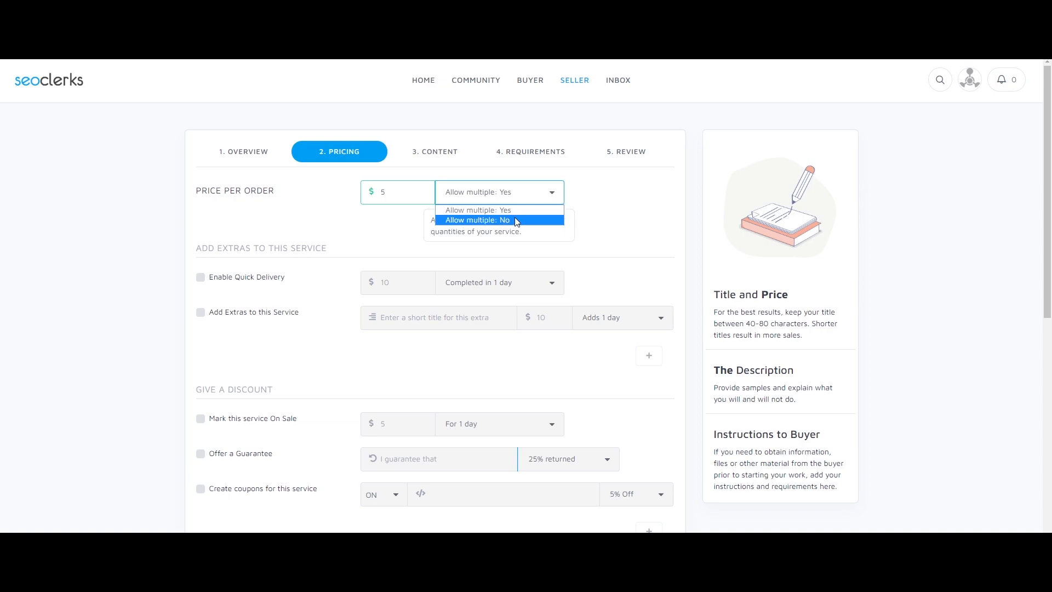
{"action": "left_click", "coordinate": [529, 220]}
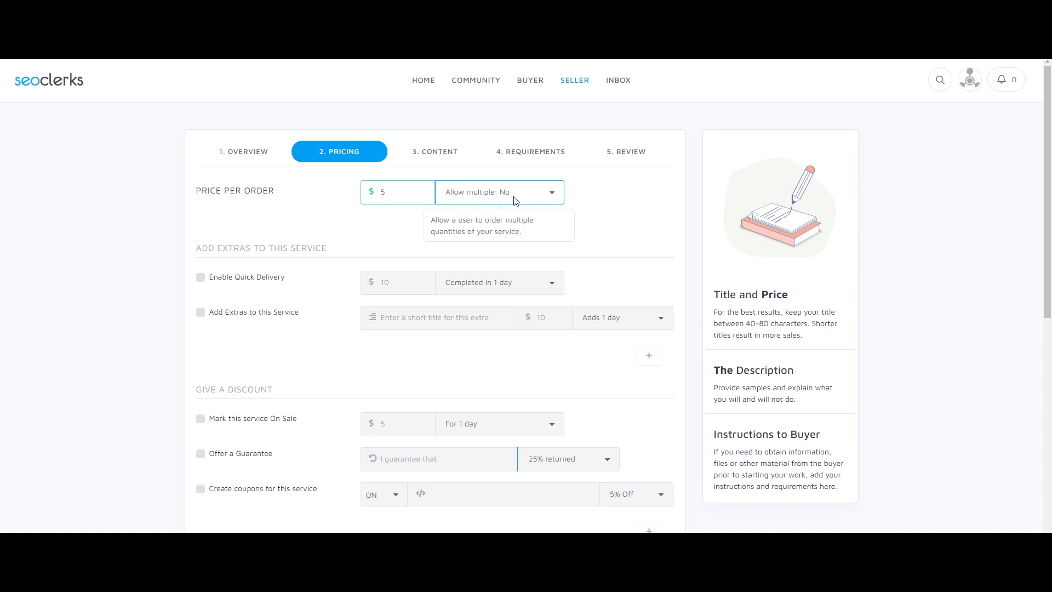
{"action": "left_click", "coordinate": [548, 192]}
{"action": "left_click", "coordinate": [542, 210]}
- Enable quick delivery for the service with a price of $5, and disable it again
{"action": "scroll", "coordinate": [611, 217], "scroll_direction": "down", "scroll_amount": 1}
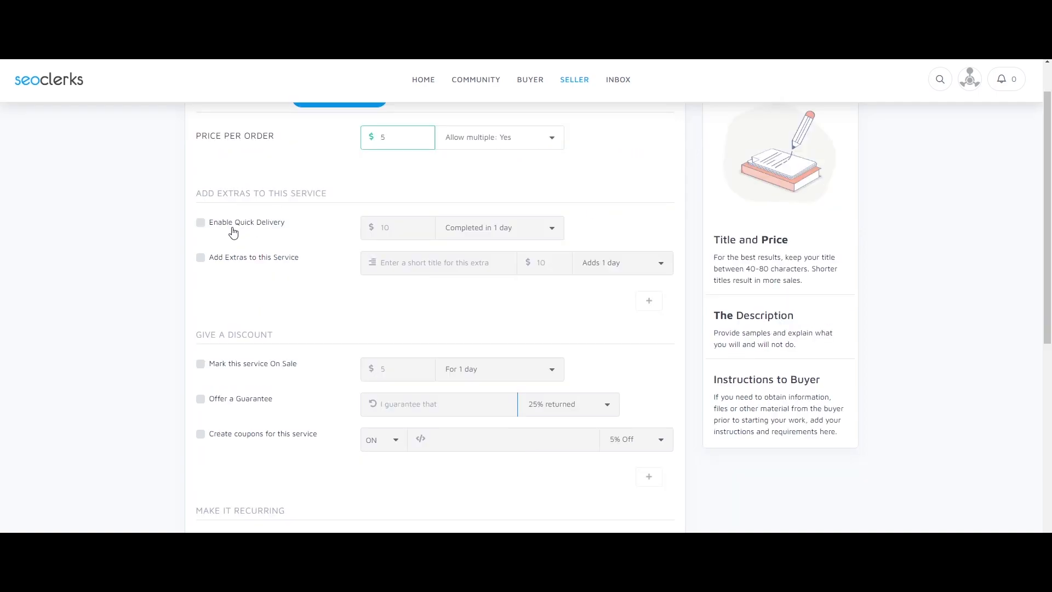
{"action": "left_click", "coordinate": [232, 224]}
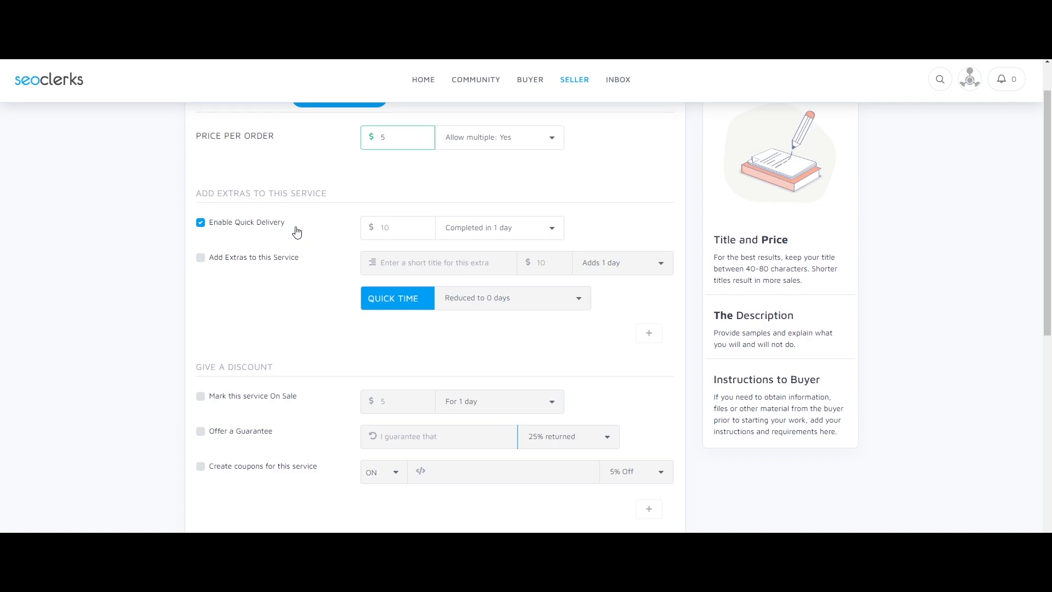
{"action": "left_click", "coordinate": [393, 225]}
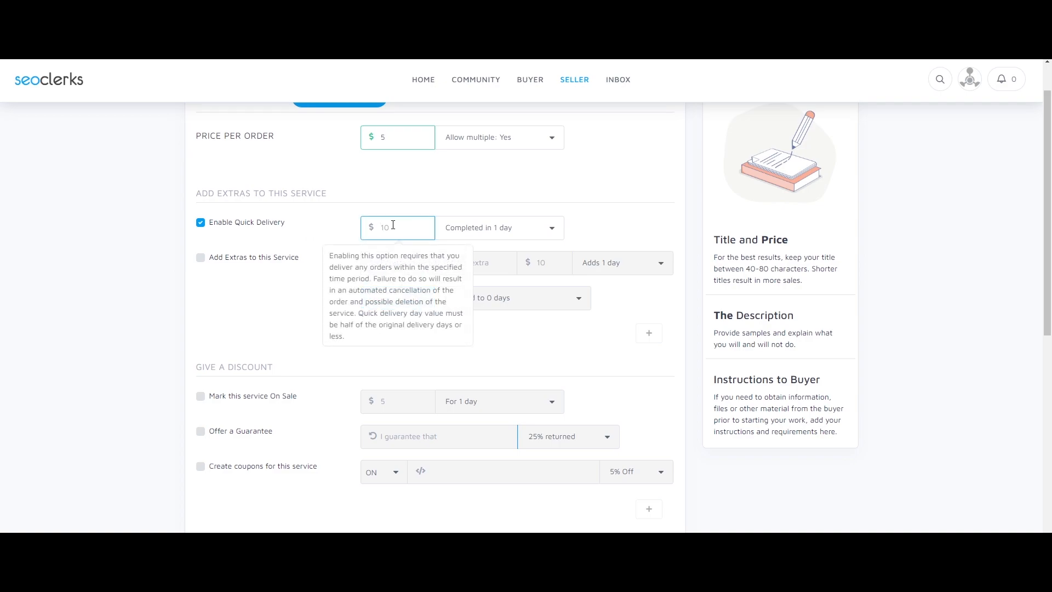
{"action": "type", "text": "5"}
{"action": "left_click", "coordinate": [463, 207]}
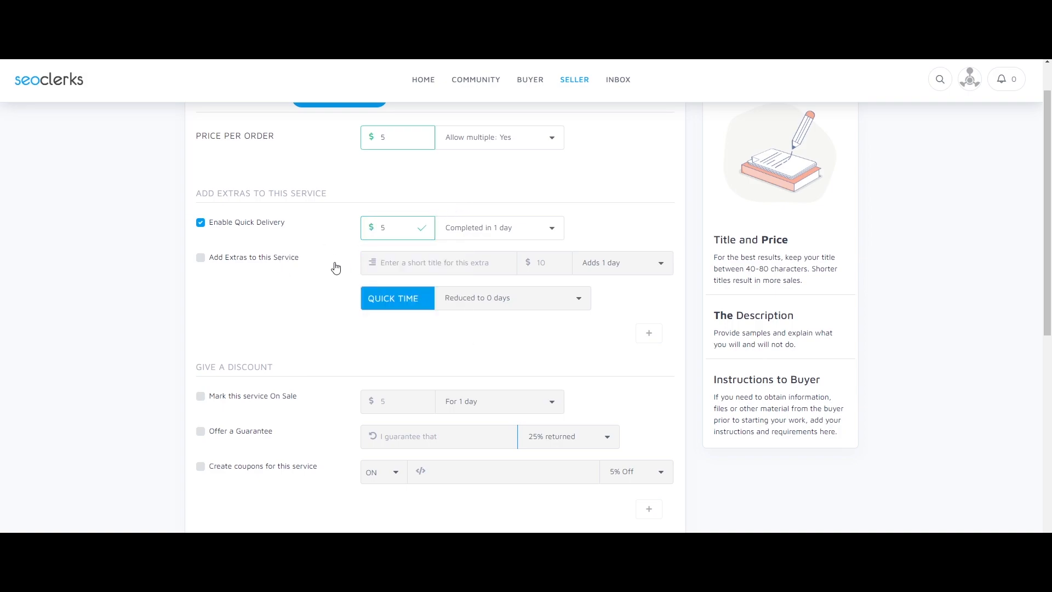
{"action": "mouse_move", "coordinate": [393, 232]}
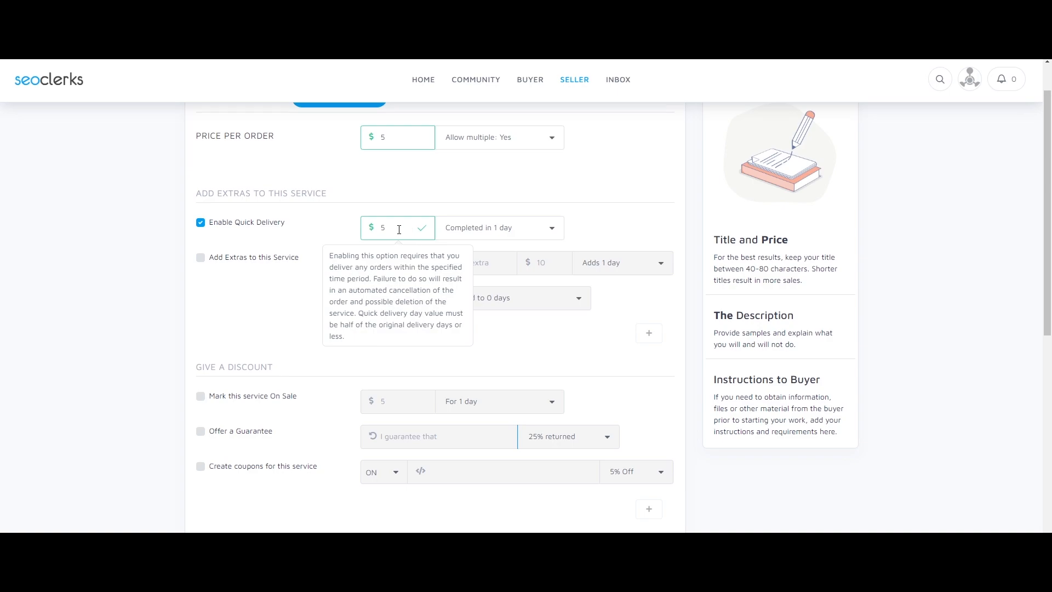
{"action": "left_click_drag", "start_coordinate": [394, 228], "coordinate": [365, 228]}
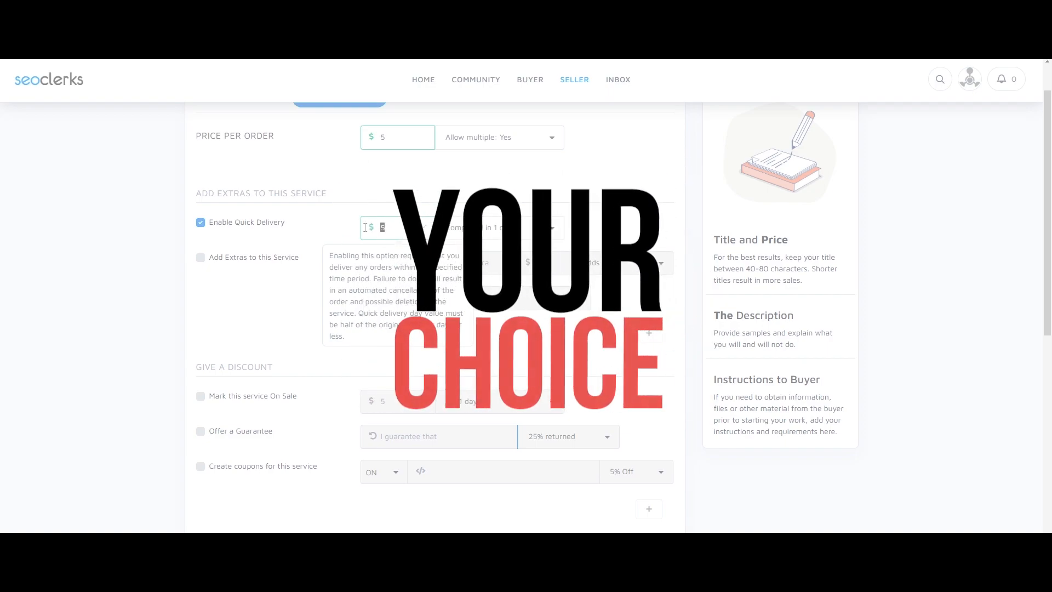
{"action": "left_click", "coordinate": [299, 228]}
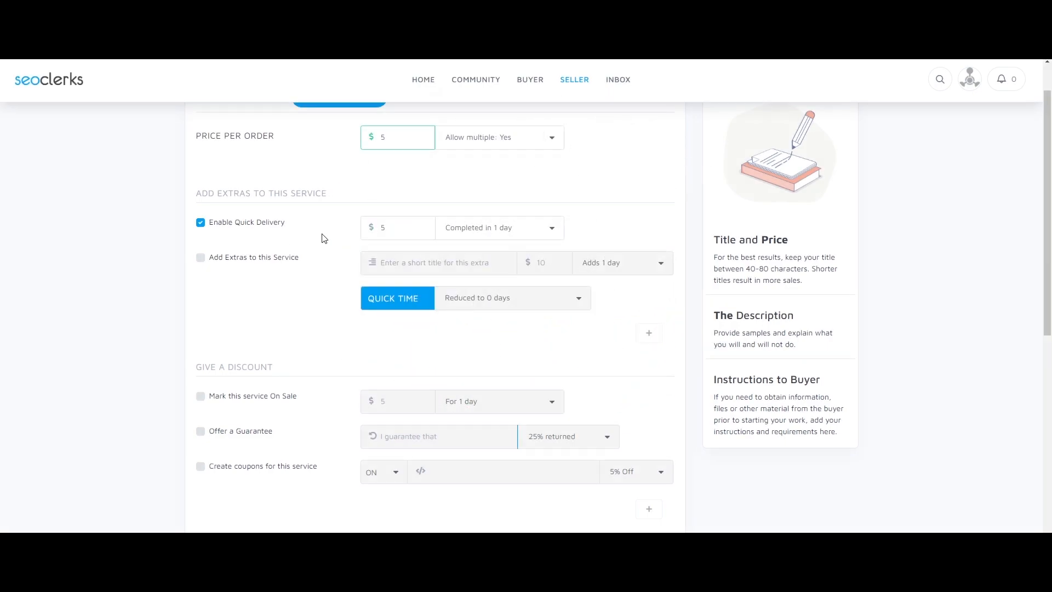
{"action": "left_click", "coordinate": [200, 222]}
- Mark the service as on sale in the discount options and remove the mark again
{"action": "scroll", "coordinate": [318, 263], "scroll_direction": "down", "scroll_amount": 3}
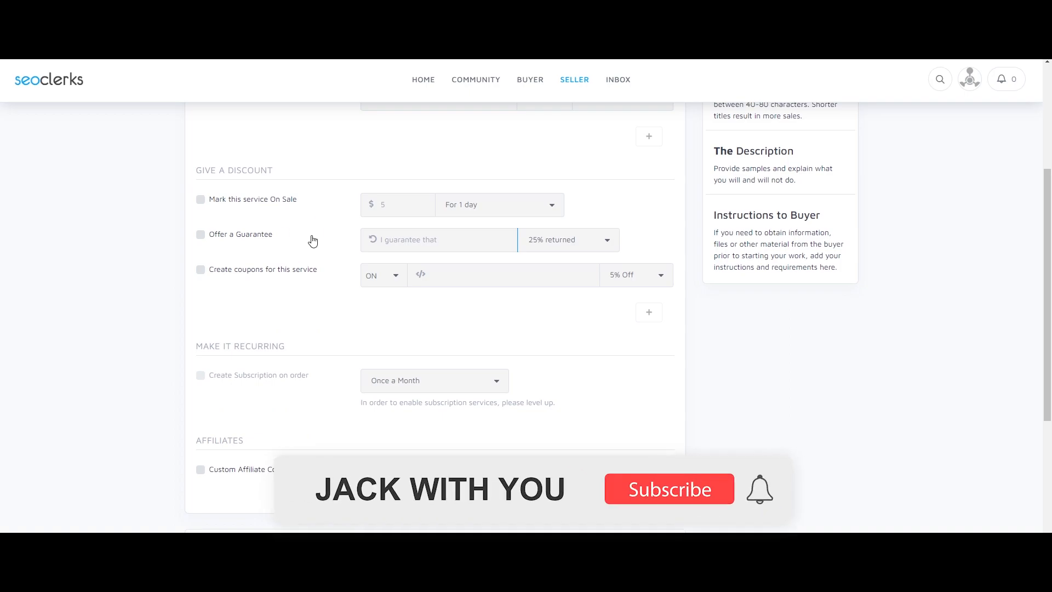
{"action": "left_click", "coordinate": [252, 201]}
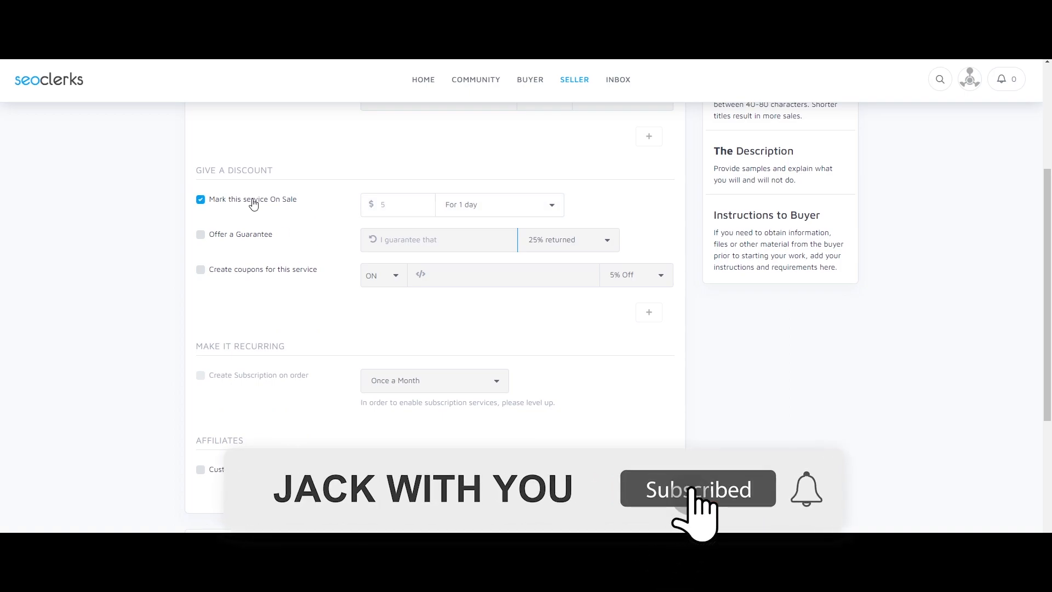
{"action": "left_click", "coordinate": [201, 201]}
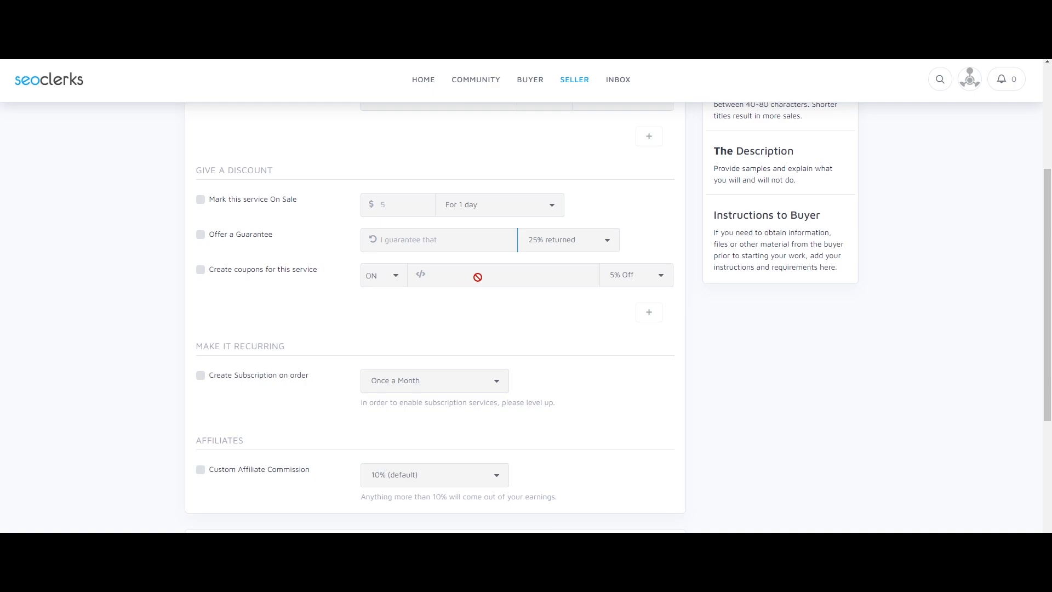
- Enable a custom affiliate commission, view the available percentages, and disable it again
{"action": "scroll", "coordinate": [395, 274], "scroll_direction": "down", "scroll_amount": 2}
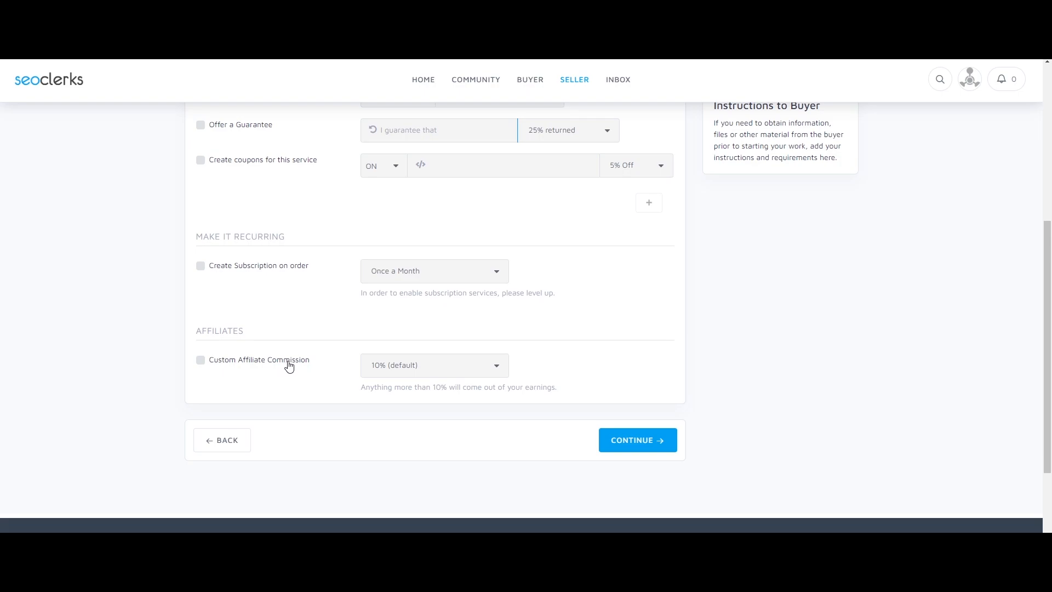
{"action": "left_click", "coordinate": [259, 363]}
{"action": "left_click", "coordinate": [460, 375]}
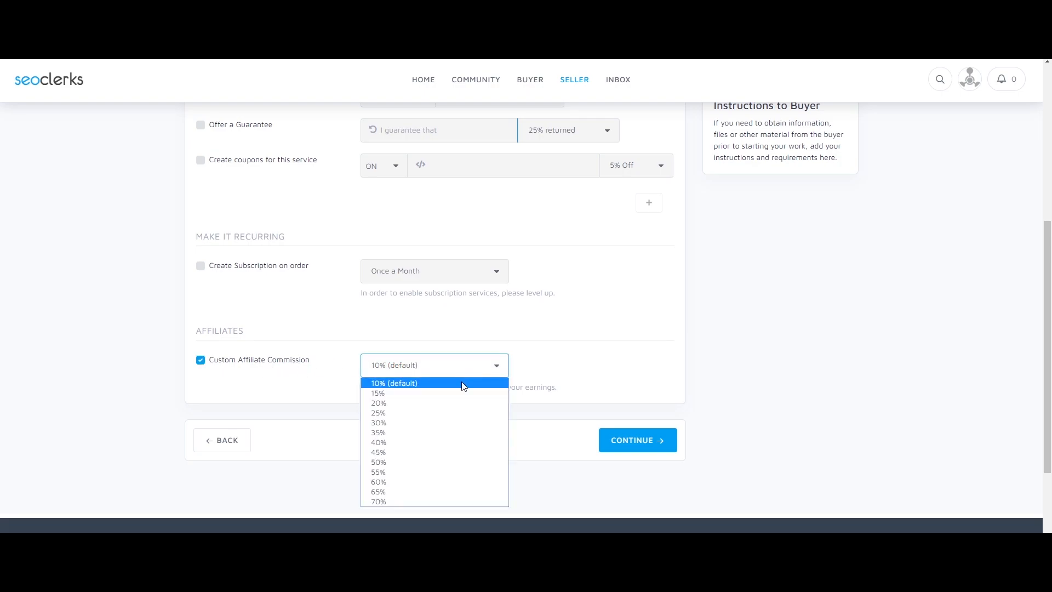
{"action": "left_click", "coordinate": [206, 365]}
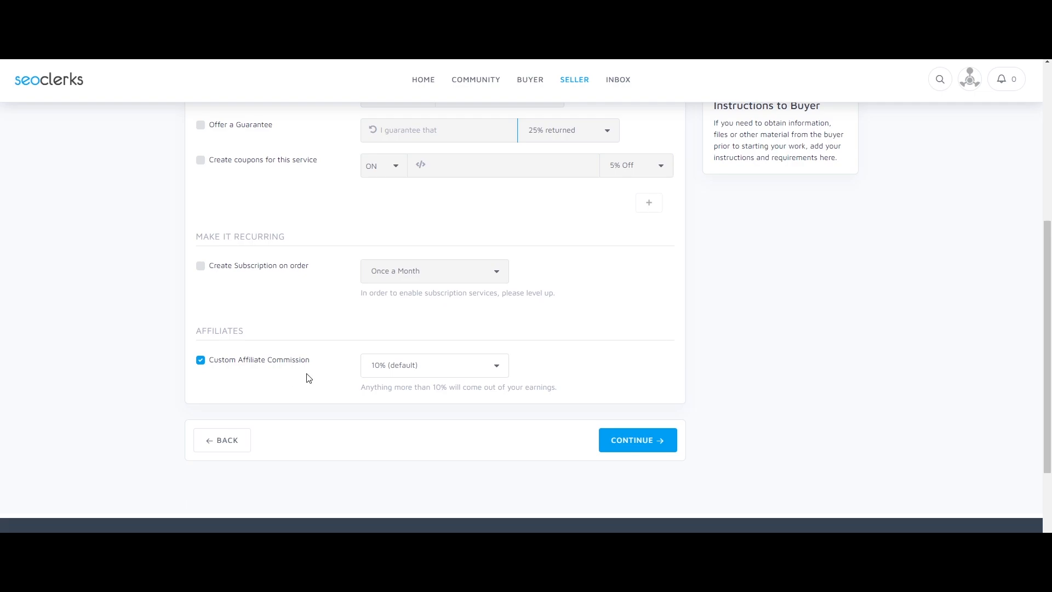
{"action": "left_click", "coordinate": [202, 363]}
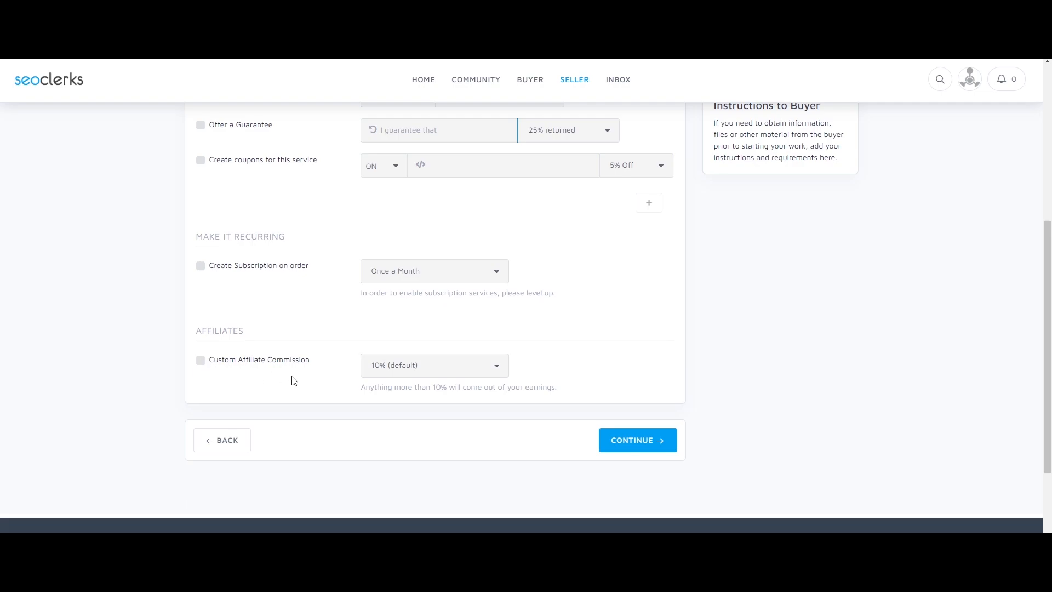
- Check the discount, recurring and affiliate options once more and continue to the Content stage
{"action": "scroll", "coordinate": [411, 270], "scroll_direction": "up", "scroll_amount": 2}
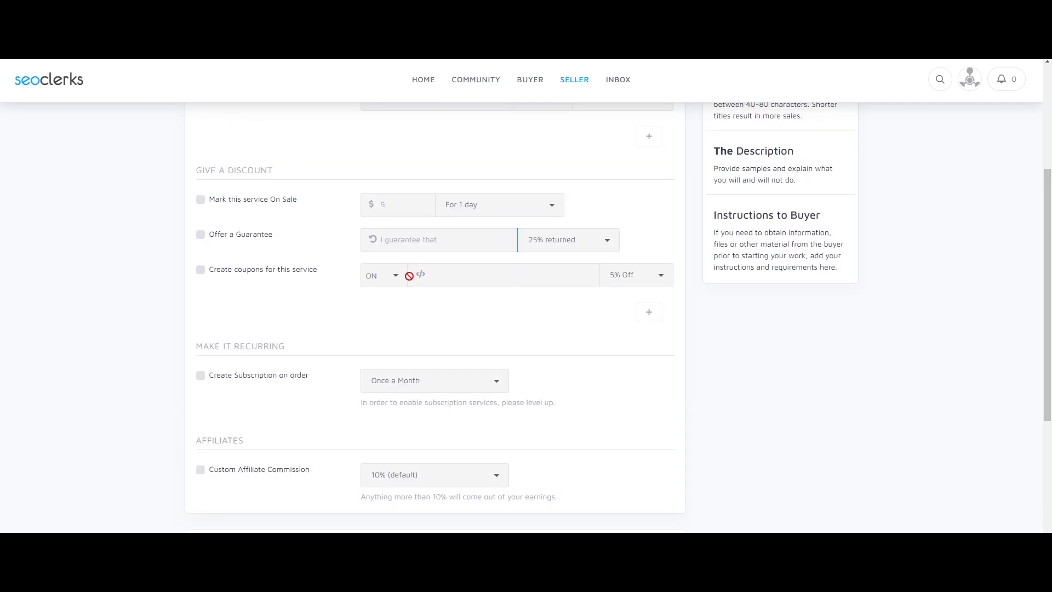
{"action": "scroll", "coordinate": [429, 282], "scroll_direction": "down", "scroll_amount": 1}
{"action": "scroll", "coordinate": [575, 356], "scroll_direction": "down", "scroll_amount": 1}
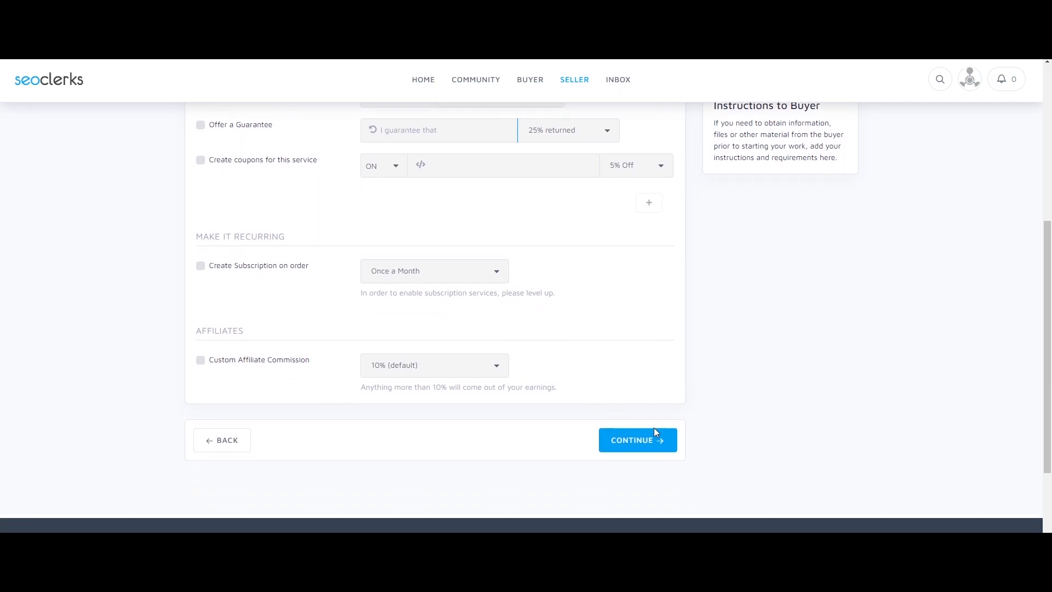
{"action": "left_click", "coordinate": [661, 445]}
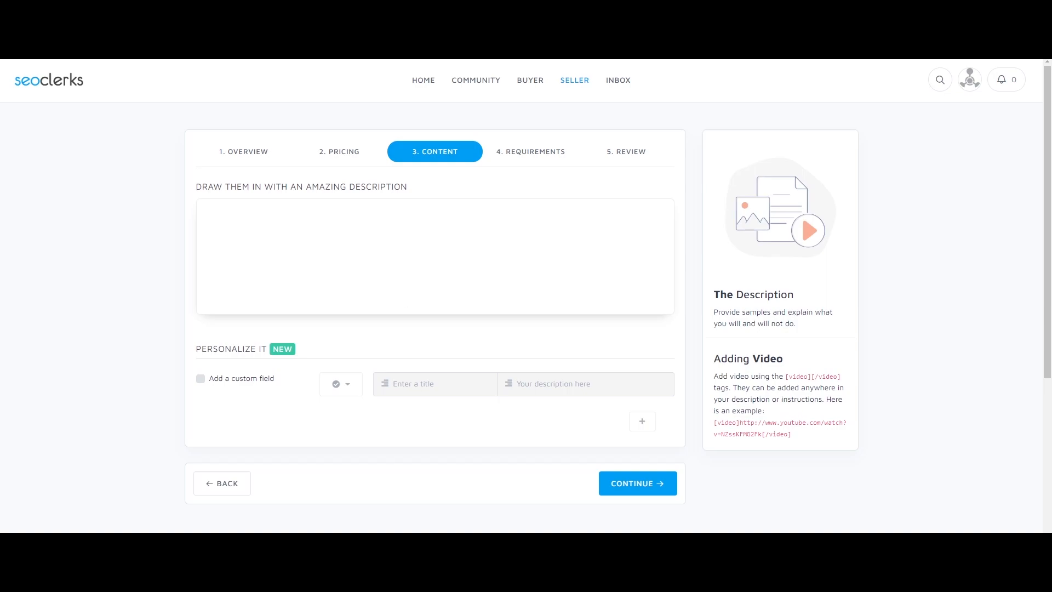
- Fill the service description with the logo types and closing pitch from the notes, and make the "My Logo Types" heading bold
{"action": "type", "text": "My Logo Types Unique and Modern Logo Design Minimalist Logo Design Flat Design Mascot Design Modern art Signature work Feminine art We ensure to  provide you with an exceptional and hazel free journey in the making of most innovative logos as per the customer requirement. We pledge to be customer centric and provide you the best experience. Lets get started!!! ORDER NOW :)))"}
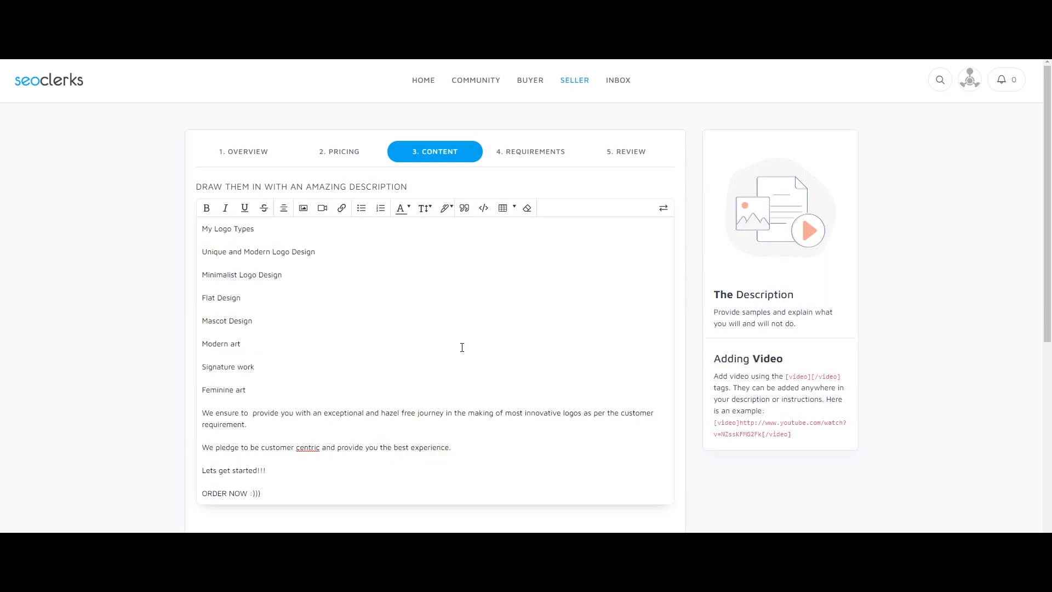
{"action": "left_click_drag", "start_coordinate": [254, 229], "coordinate": [201, 229]}
{"action": "left_click", "coordinate": [207, 209]}
{"action": "left_click", "coordinate": [257, 307]}
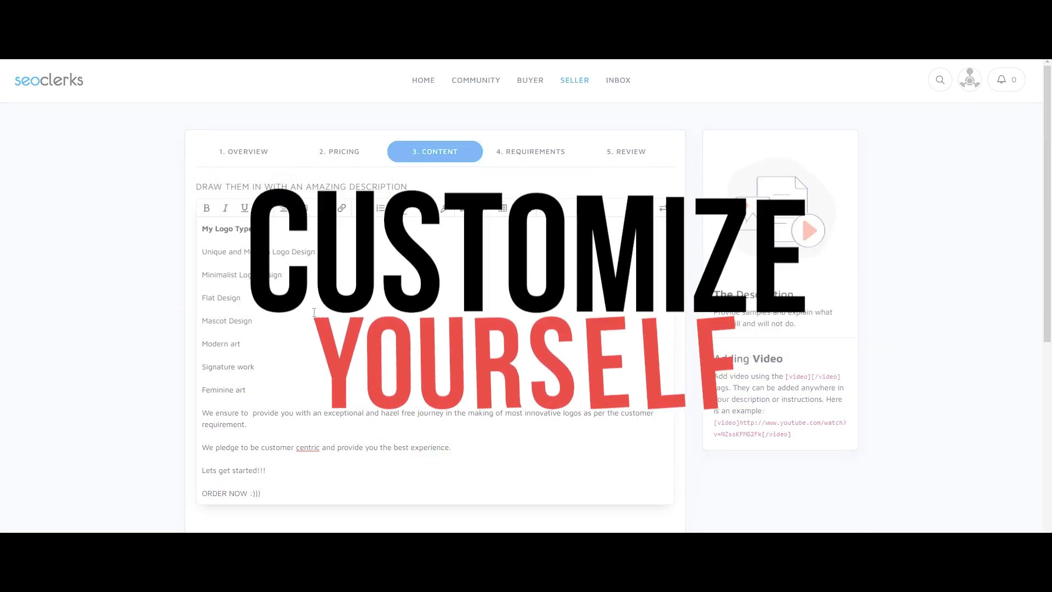
- Make the closing "ORDER NOW :)))" line bold and format the logo types as a bold bulleted list in the description
{"action": "left_click_drag", "start_coordinate": [277, 495], "coordinate": [176, 497]}
{"action": "left_click", "coordinate": [206, 209]}
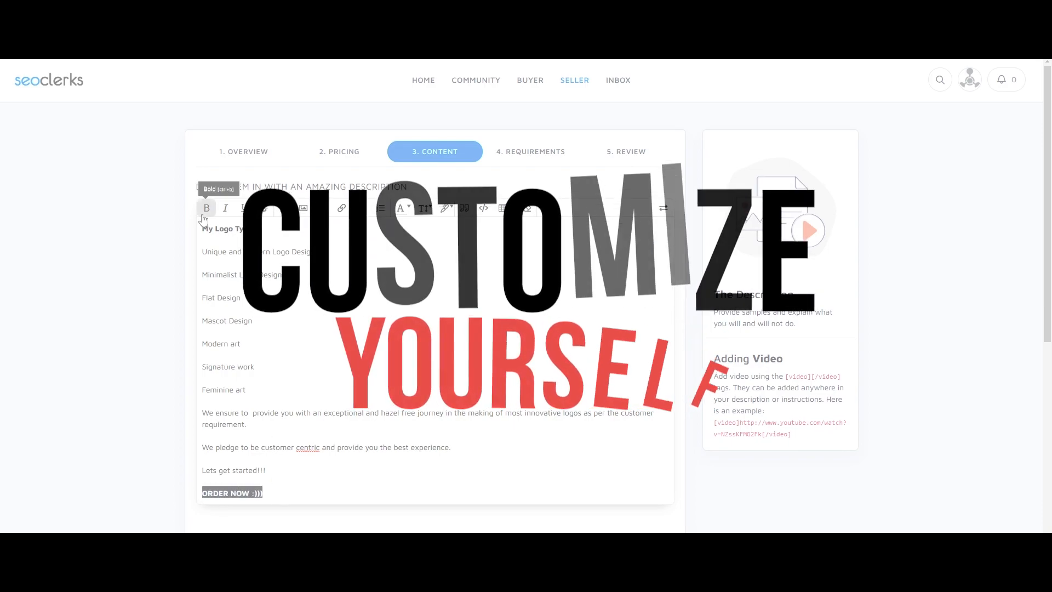
{"action": "left_click", "coordinate": [352, 462]}
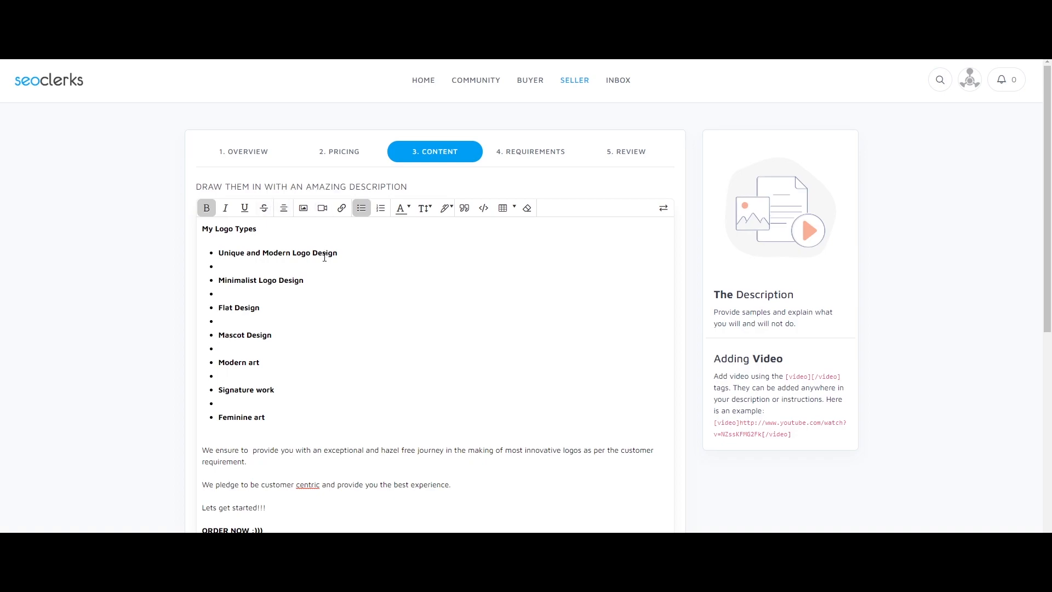
- Enter "I Need Logo Name + Subline And Any Images For Your Choice" as the buyer requirements and continue to the Review stage
{"action": "scroll", "coordinate": [376, 293], "scroll_direction": "down", "scroll_amount": 1}
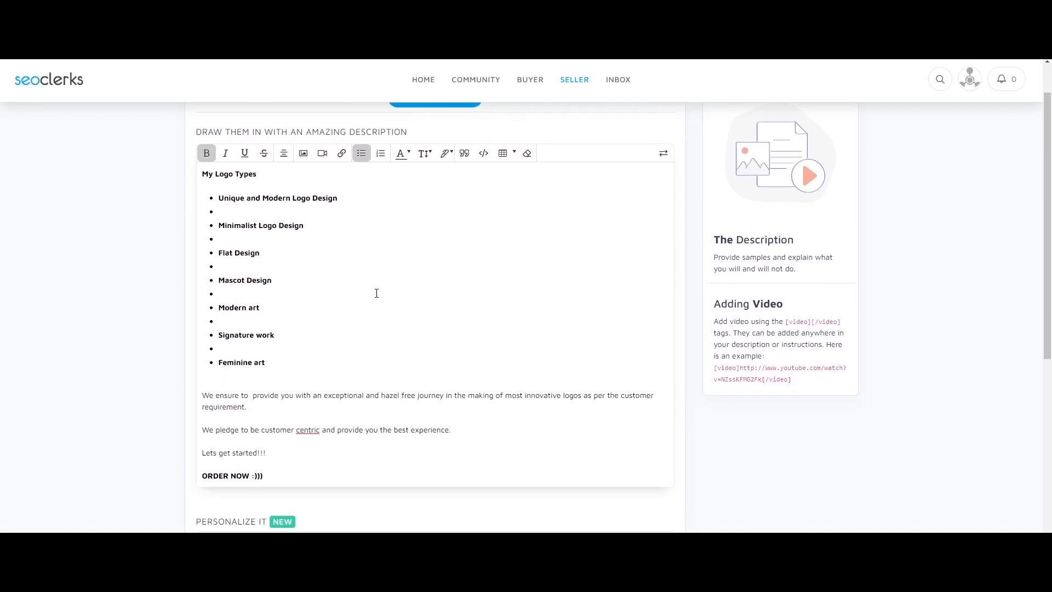
{"action": "scroll", "coordinate": [376, 293], "scroll_direction": "down", "scroll_amount": 4}
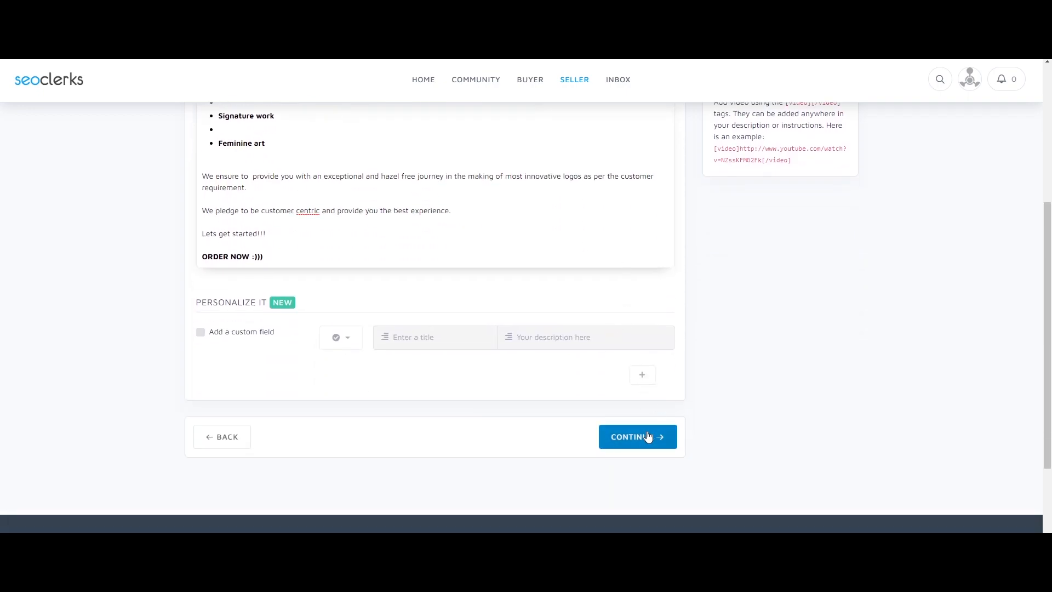
{"action": "scroll", "coordinate": [646, 439], "scroll_direction": "down", "scroll_amount": 6}
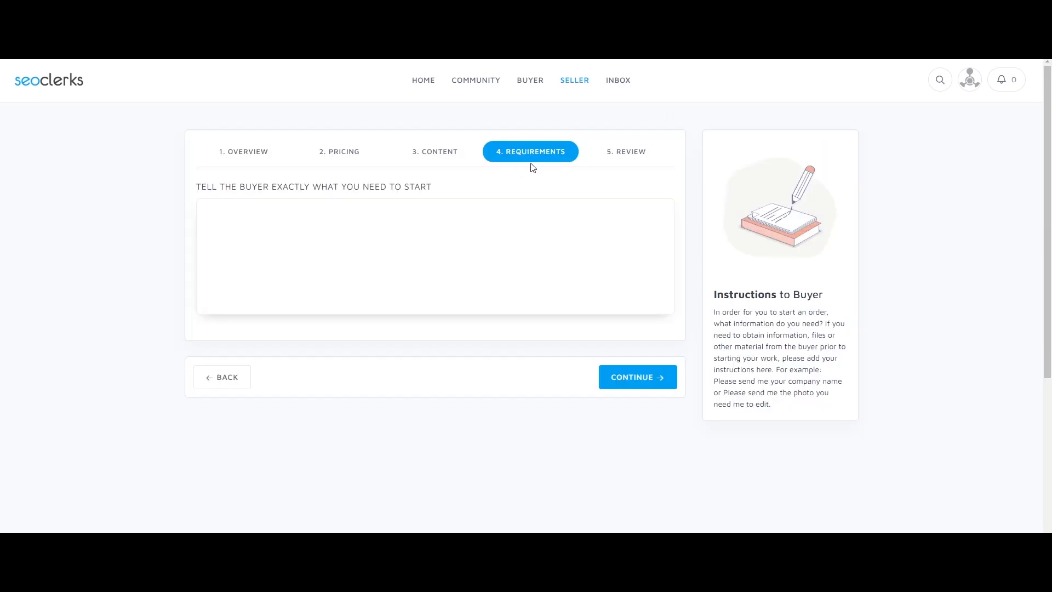
{"action": "left_click", "coordinate": [397, 229]}
{"action": "type", "text": "I Need Logo Name + Subline"}
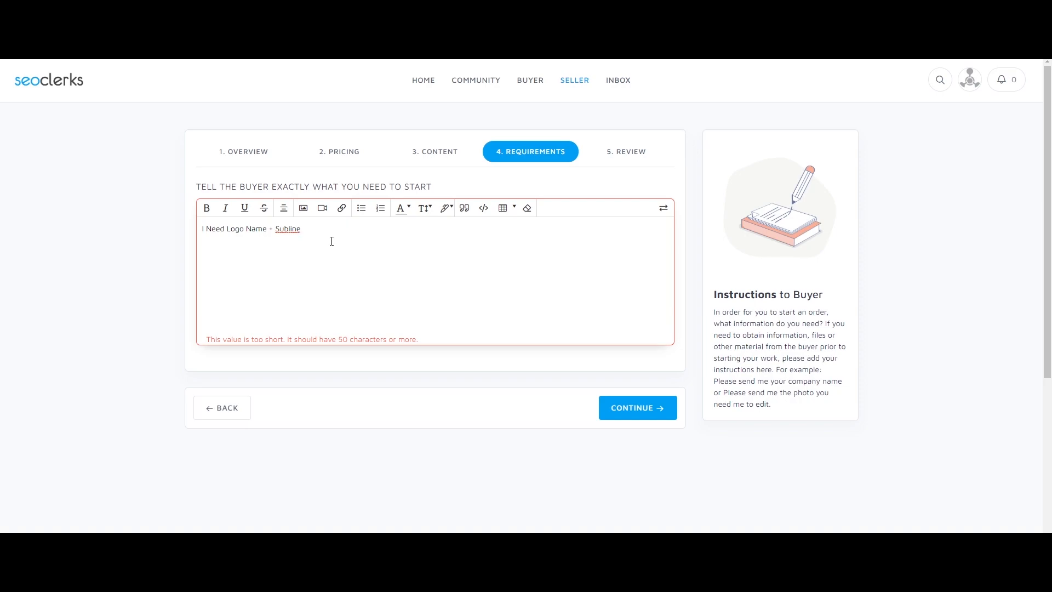
{"action": "type", "text": "And Any Images For Your Choice"}
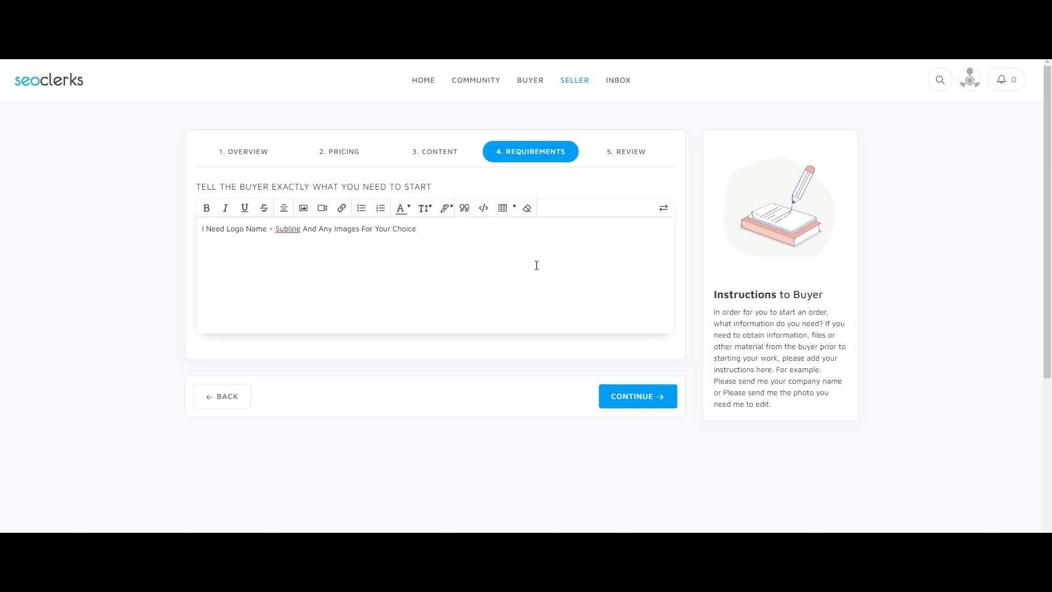
{"action": "left_click", "coordinate": [649, 397]}
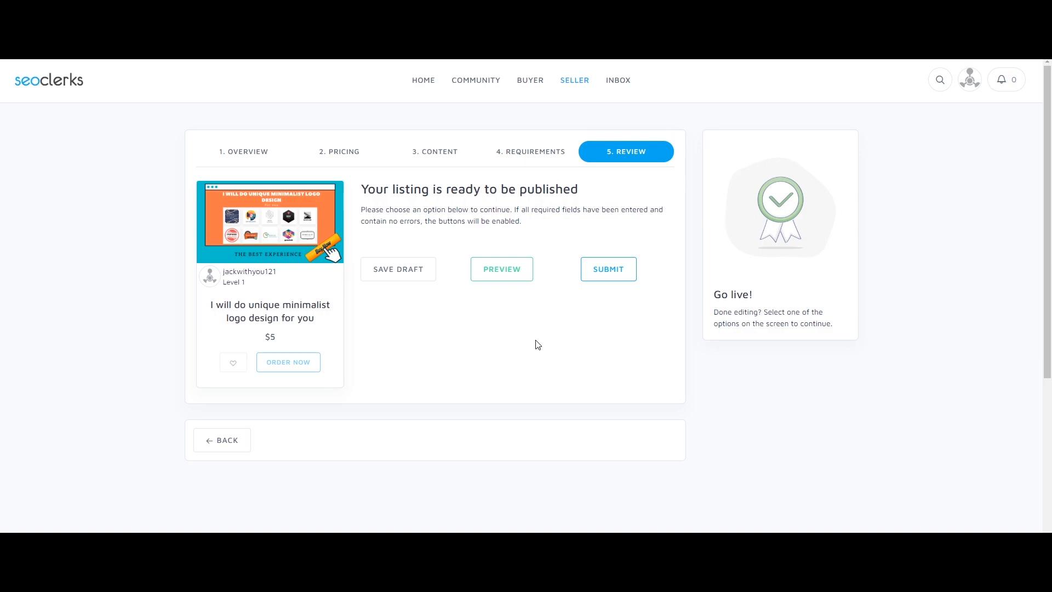
- Preview the draft listing and check its title, cover image and price
{"action": "left_click", "coordinate": [517, 269]}
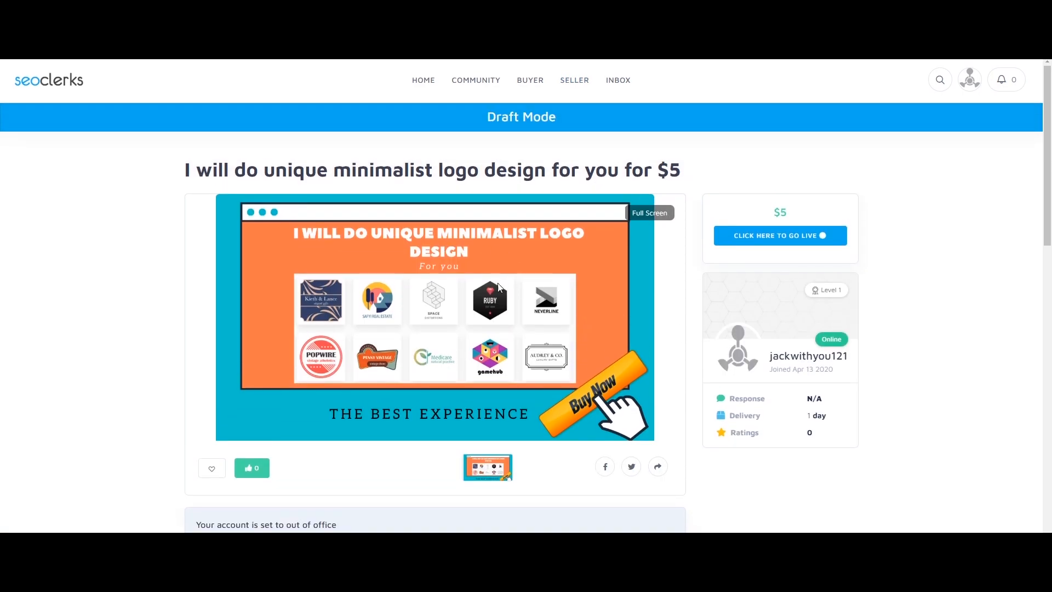
{"action": "left_click_drag", "start_coordinate": [184, 171], "coordinate": [698, 170]}
{"action": "left_click", "coordinate": [684, 183]}
{"action": "left_click", "coordinate": [691, 173]}
{"action": "scroll", "coordinate": [595, 244], "scroll_direction": "down", "scroll_amount": 1}
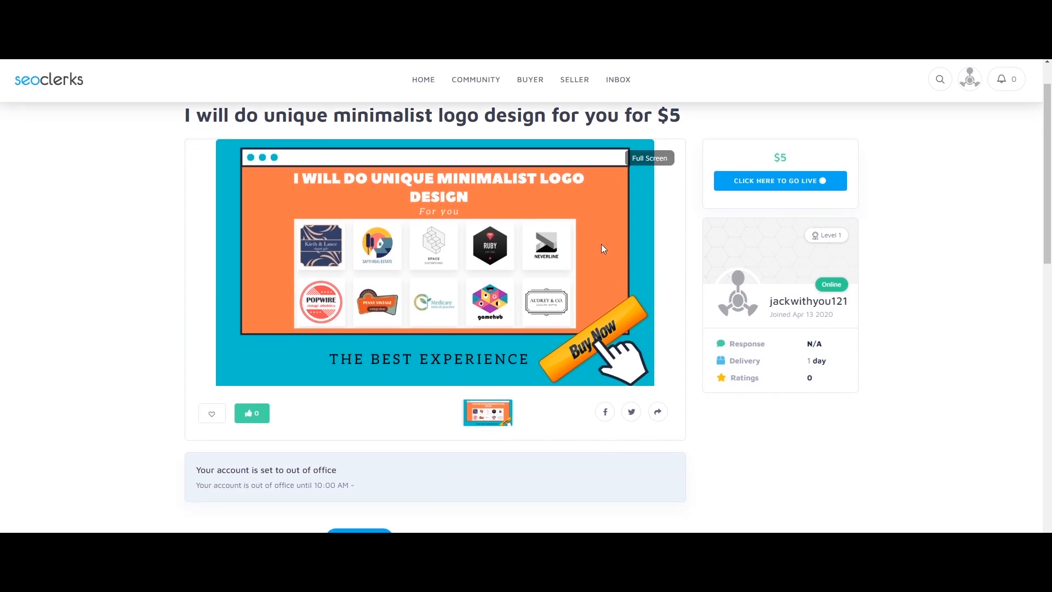
{"action": "scroll", "coordinate": [515, 315], "scroll_direction": "down", "scroll_amount": 6}
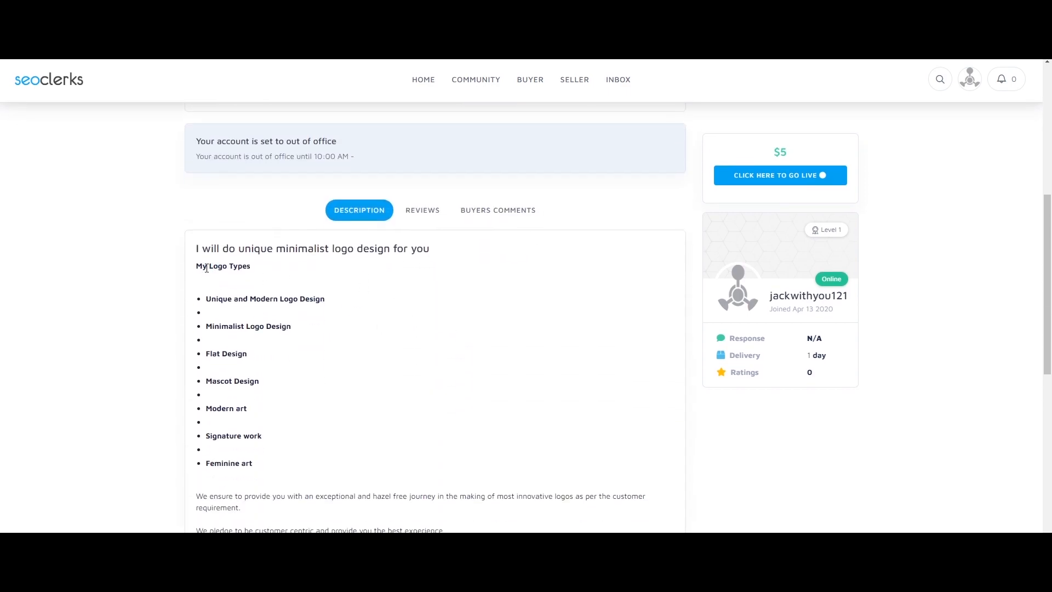
- Read through the previewed description from the logo types to the order line and check the tags below it
{"action": "left_click_drag", "start_coordinate": [200, 249], "coordinate": [359, 298]}
{"action": "left_click", "coordinate": [328, 312]}
{"action": "scroll", "coordinate": [328, 312], "scroll_direction": "down", "scroll_amount": 4}
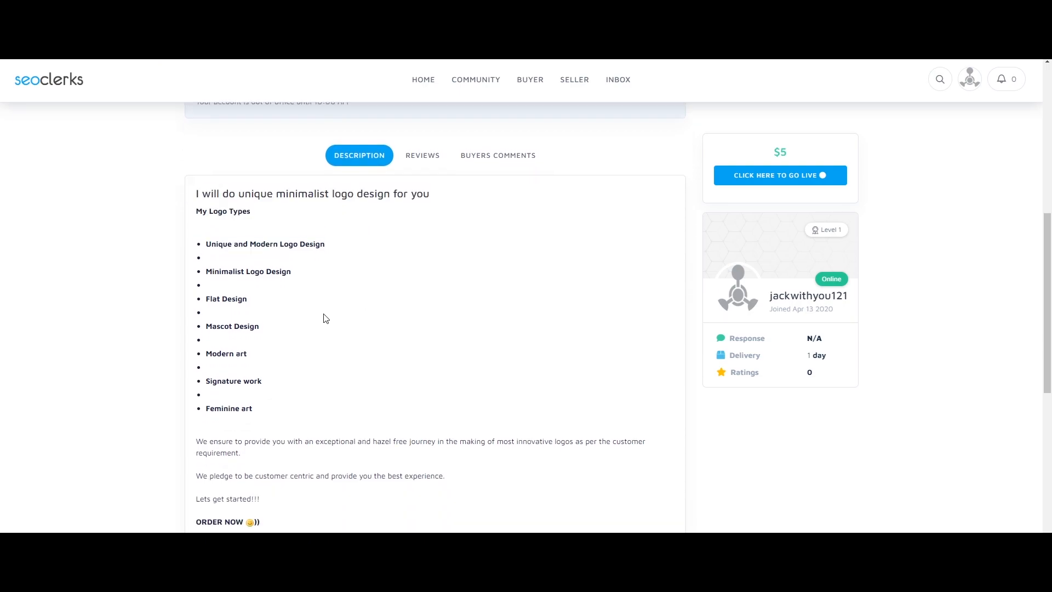
{"action": "scroll", "coordinate": [269, 383], "scroll_direction": "up", "scroll_amount": 1}
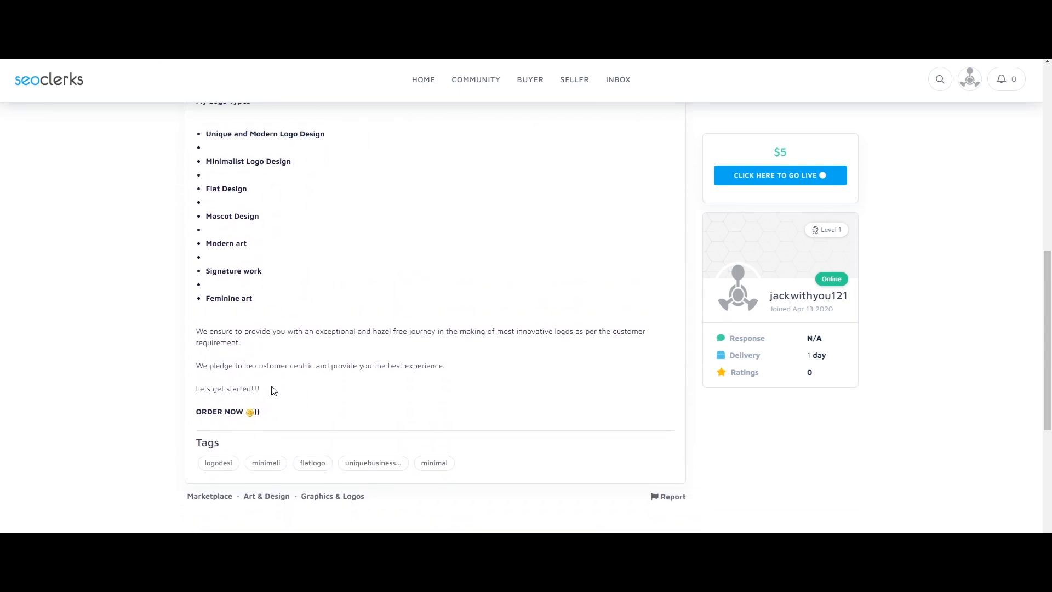
{"action": "left_click_drag", "start_coordinate": [272, 421], "coordinate": [189, 233]}
{"action": "left_click", "coordinate": [312, 354]}
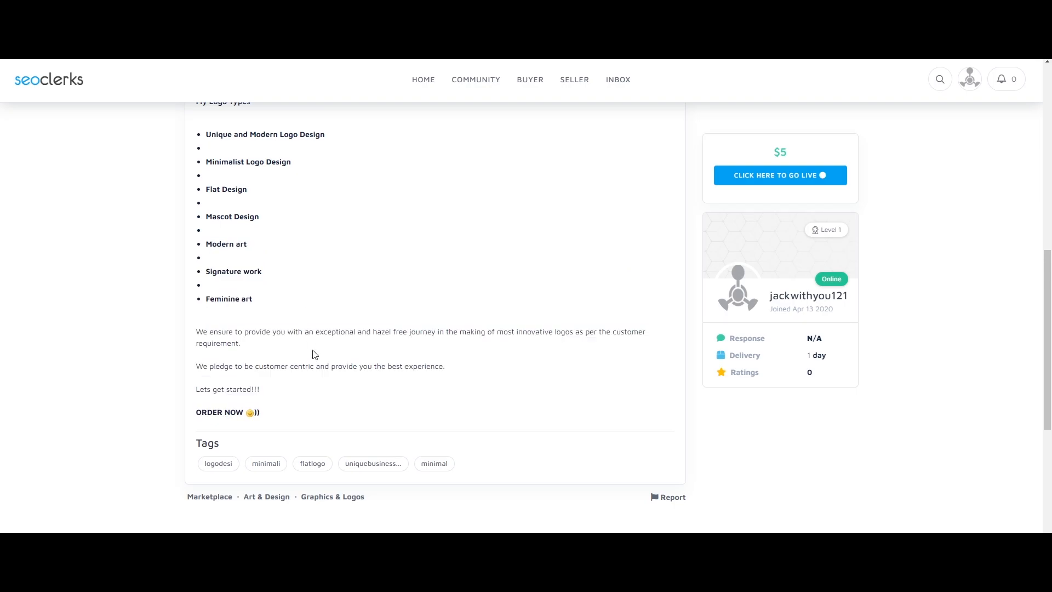
{"action": "scroll", "coordinate": [336, 386], "scroll_direction": "down", "scroll_amount": 1}
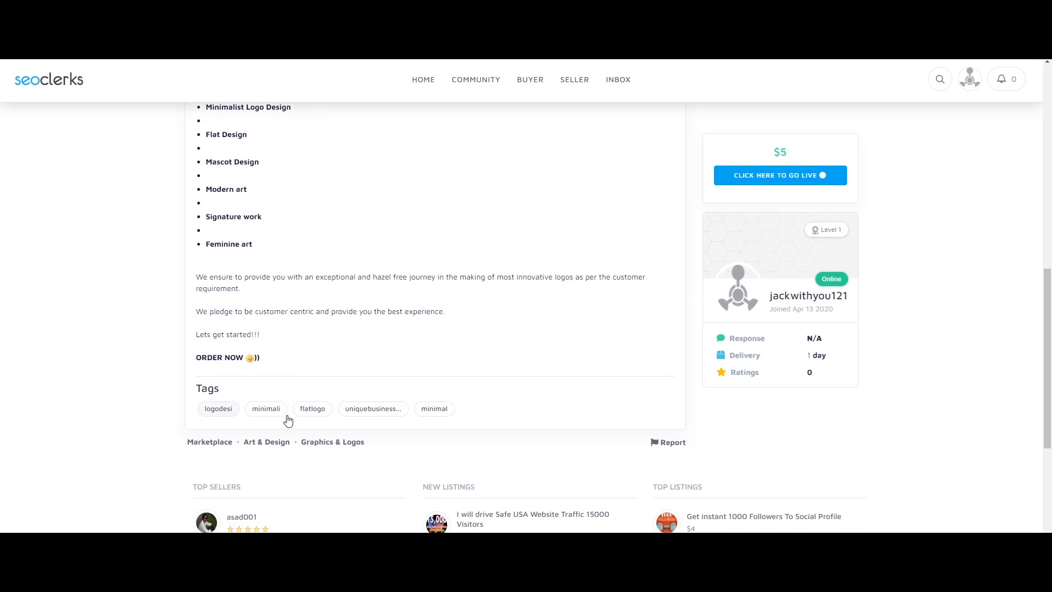
{"action": "scroll", "coordinate": [428, 418], "scroll_direction": "up", "scroll_amount": 7}
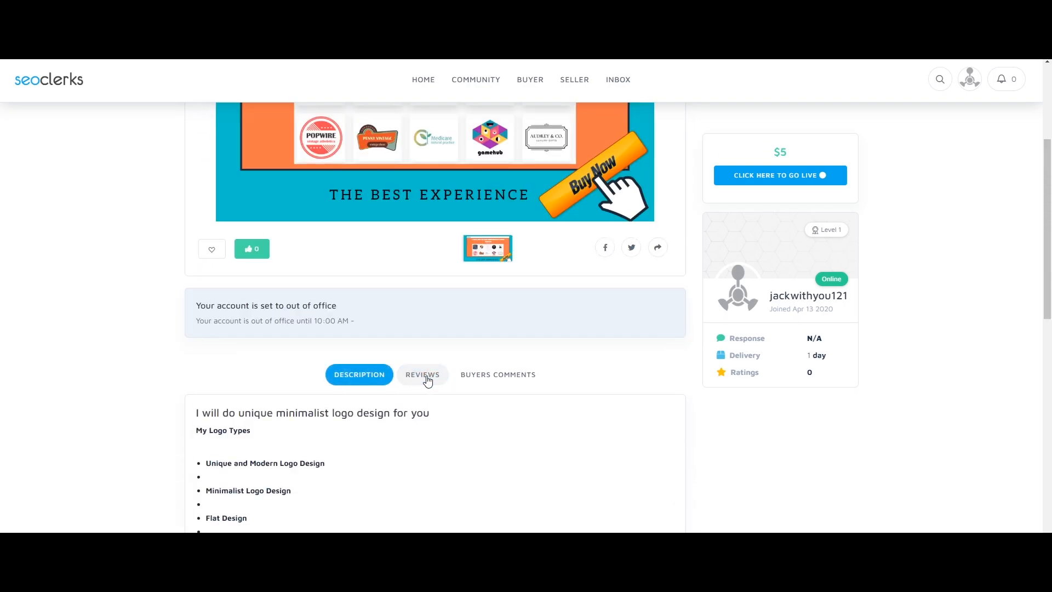
- View the preview's reviews and buyers comments sections and return to its description
{"action": "left_click", "coordinate": [427, 376]}
{"action": "scroll", "coordinate": [433, 356], "scroll_direction": "down", "scroll_amount": 2}
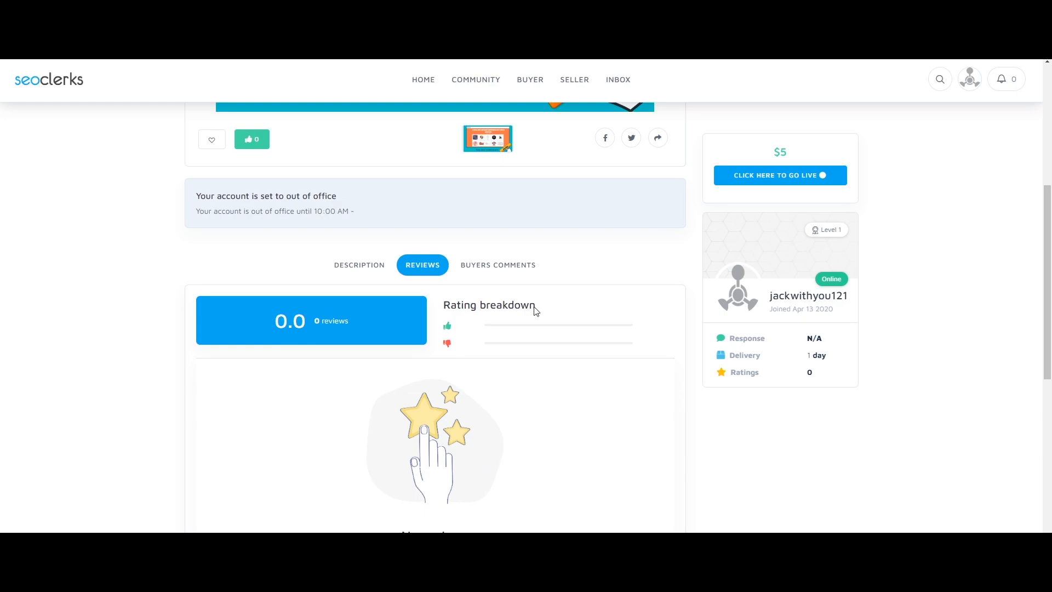
{"action": "left_click", "coordinate": [505, 274]}
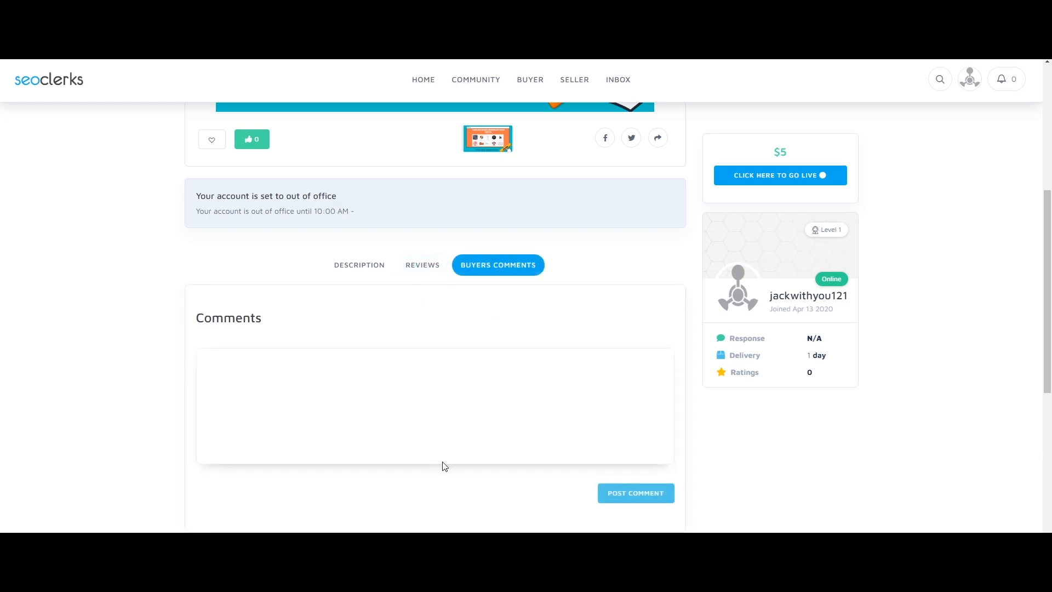
{"action": "left_click", "coordinate": [357, 269]}
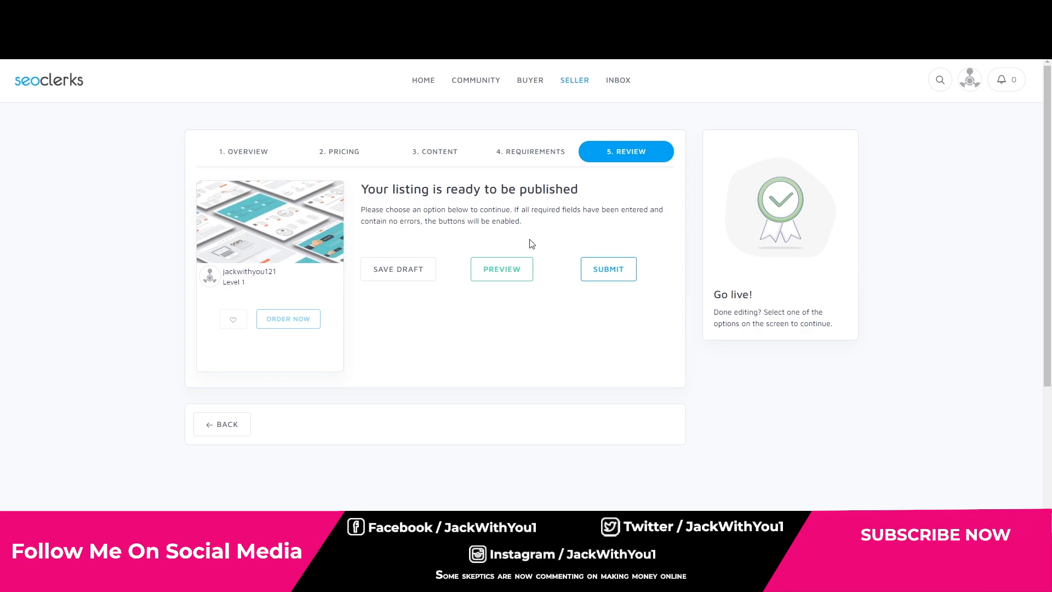
- Open the seller's own services list and check the entry for the minimalist logo design listing
{"action": "mouse_move", "coordinate": [583, 80]}
{"action": "mouse_move", "coordinate": [600, 132]}
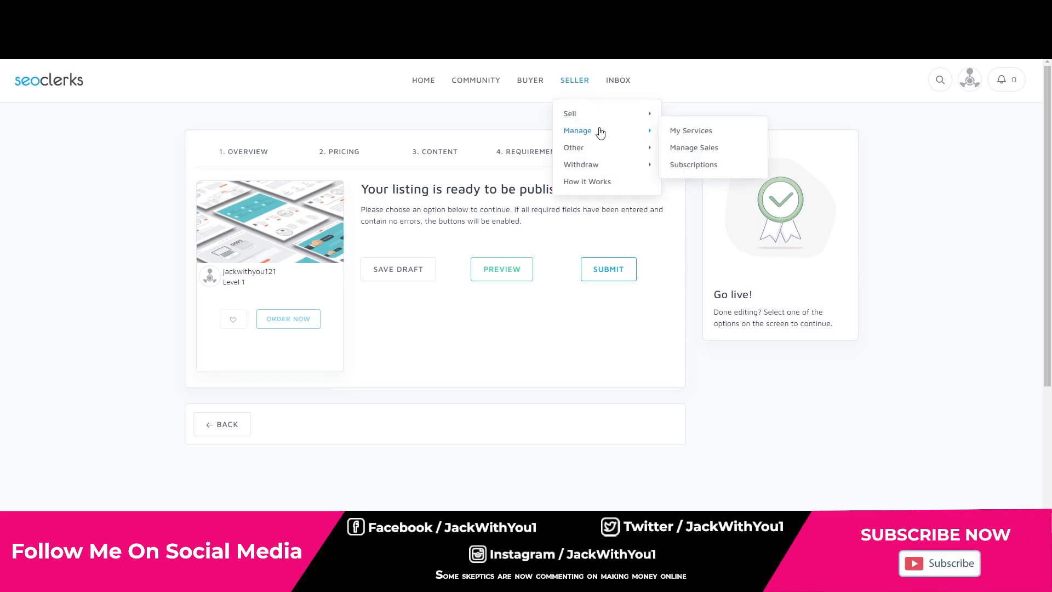
{"action": "left_click", "coordinate": [708, 137]}
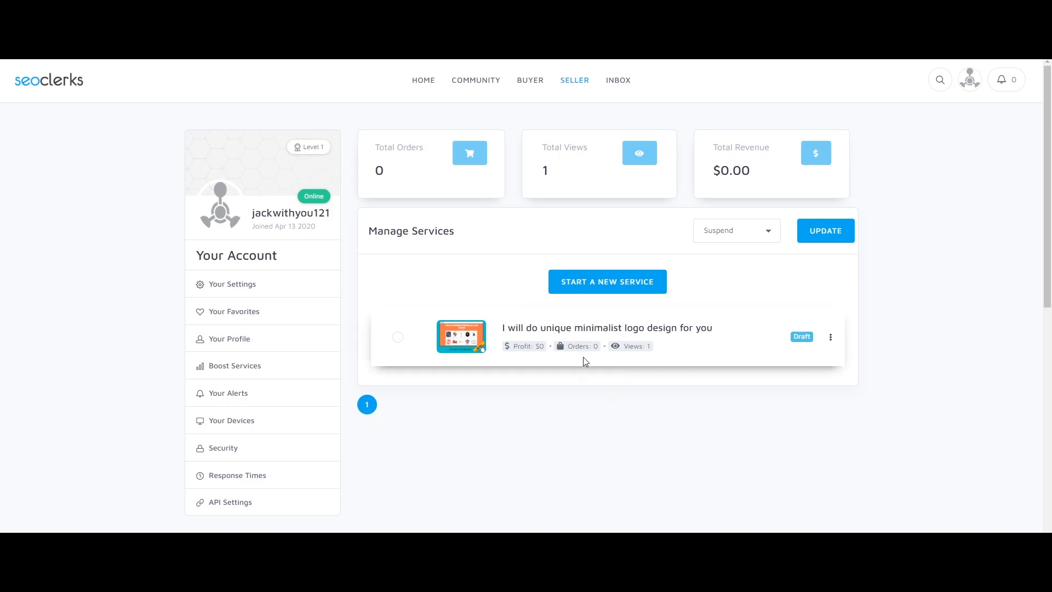
{"action": "scroll", "coordinate": [542, 406], "scroll_direction": "down", "scroll_amount": 1}
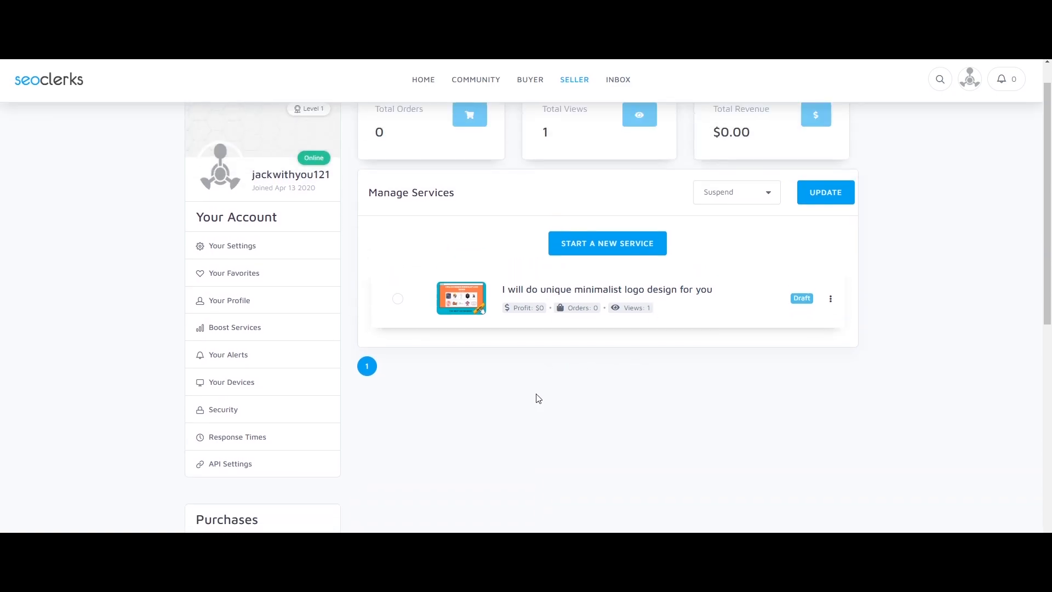
{"action": "scroll", "coordinate": [538, 397], "scroll_direction": "up", "scroll_amount": 1}
{"action": "mouse_move", "coordinate": [580, 82]}
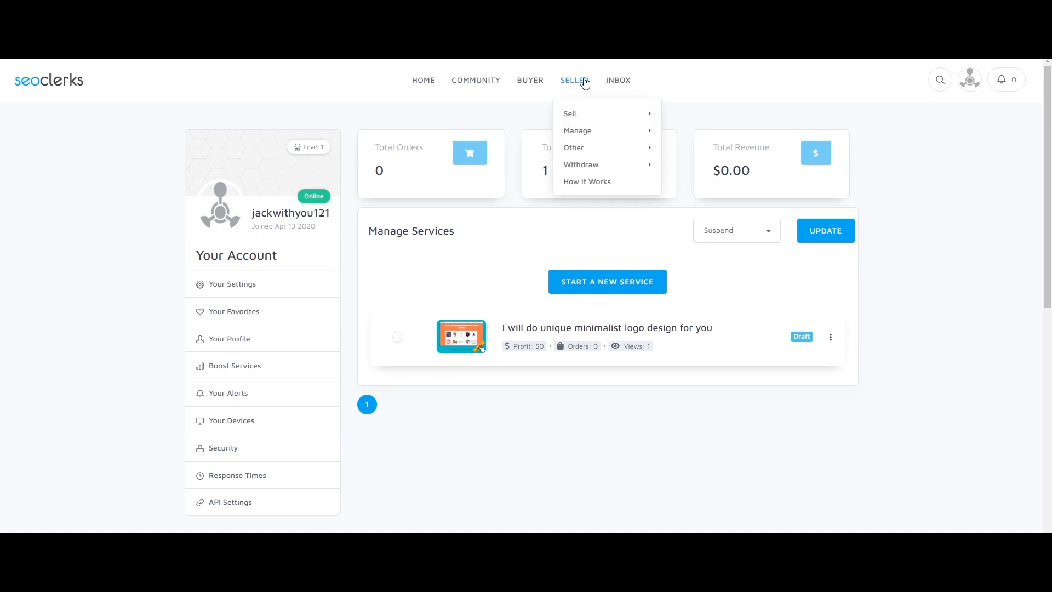
{"action": "mouse_move", "coordinate": [596, 138]}
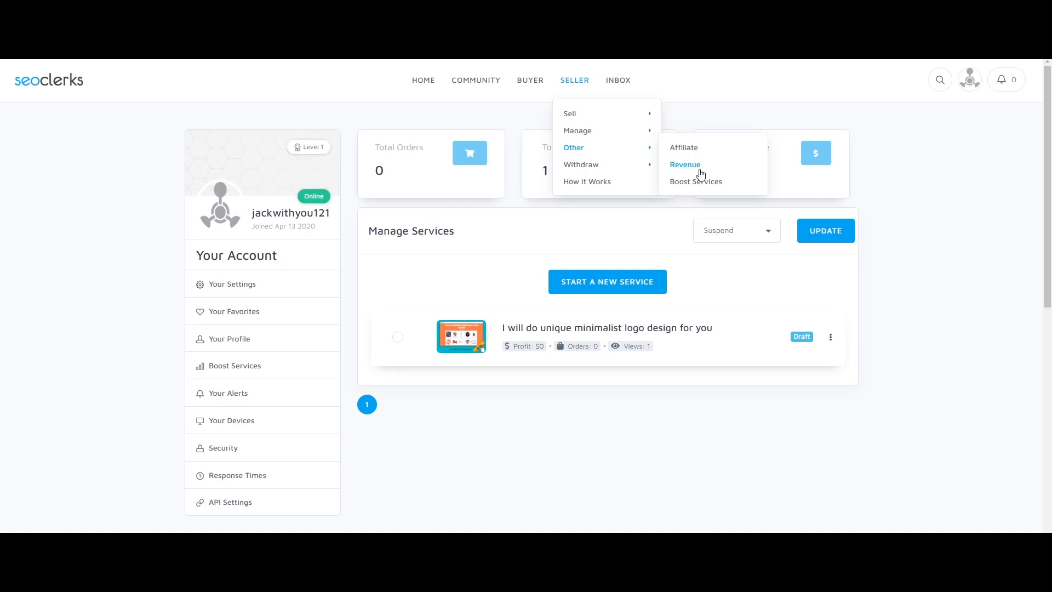
{"action": "mouse_move", "coordinate": [605, 170]}
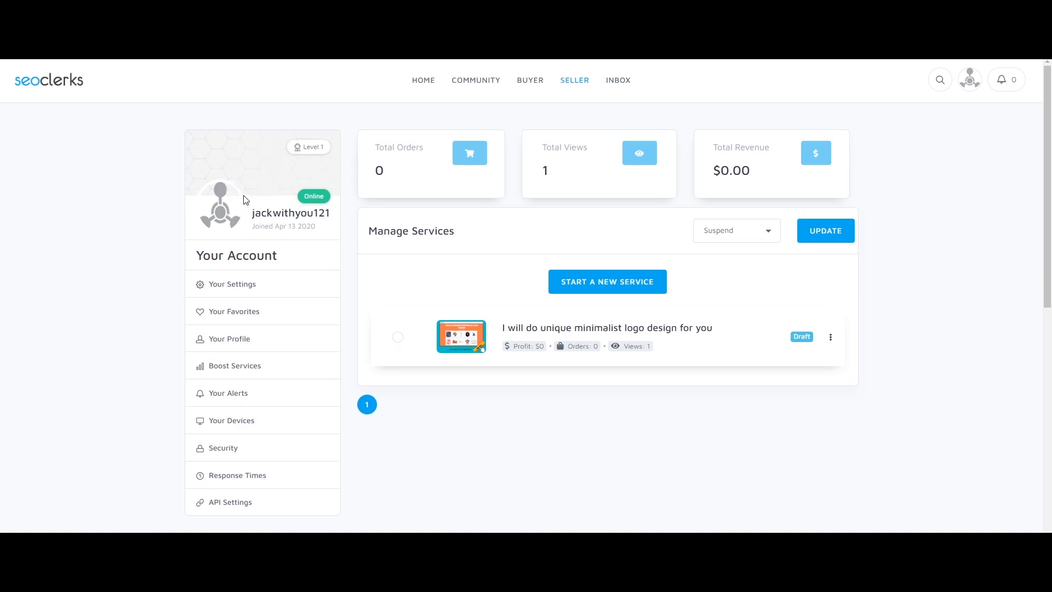
{"action": "mouse_move", "coordinate": [232, 191]}
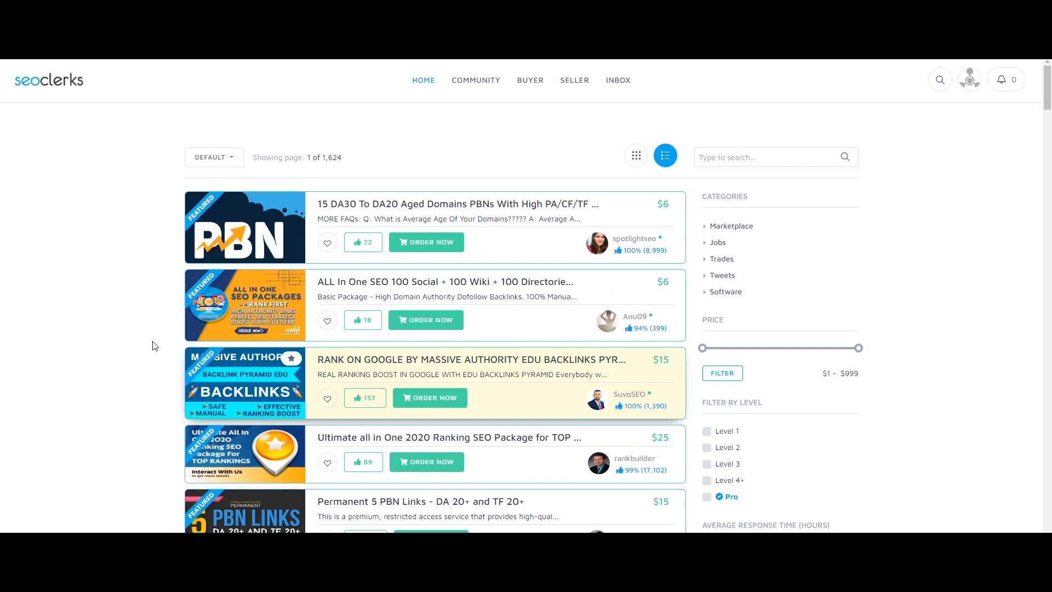
{"action": "scroll", "coordinate": [345, 460], "scroll_direction": "down", "scroll_amount": 1}
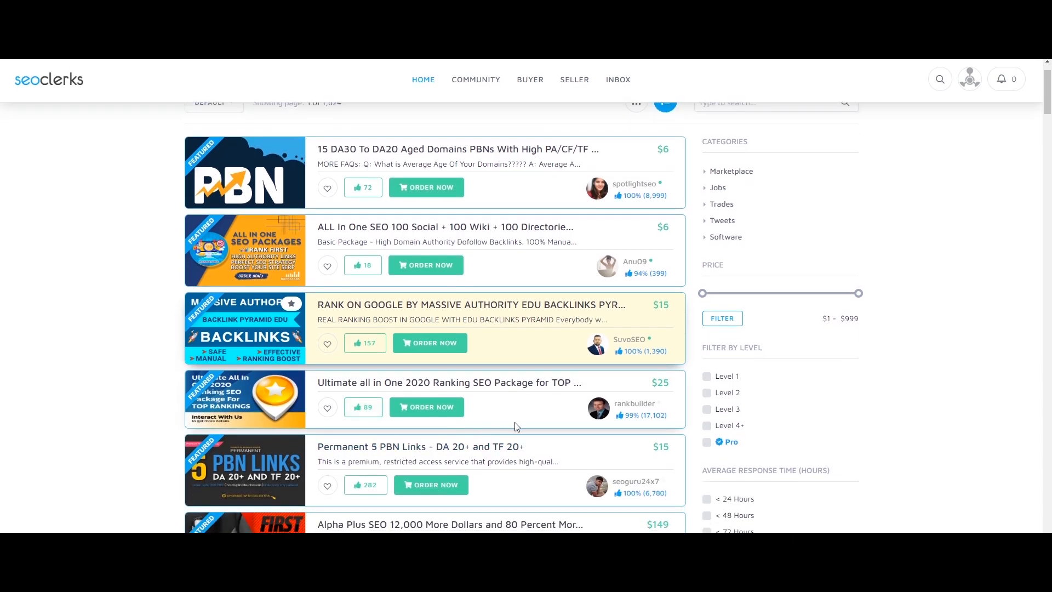
{"action": "scroll", "coordinate": [594, 297], "scroll_direction": "up", "scroll_amount": 1}
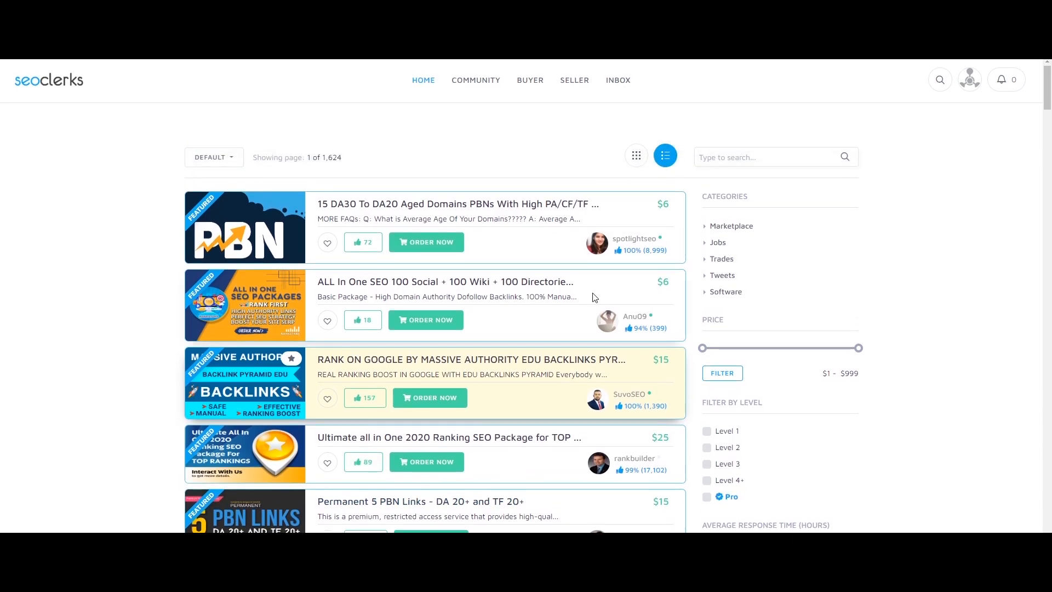